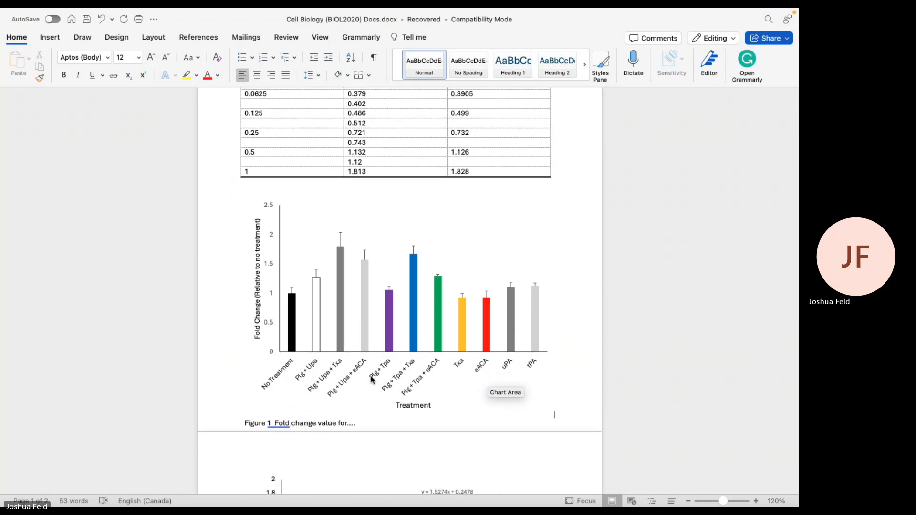
Review the CSE-style table, bar graph and standard curve figure in the document
{"action": "scroll", "coordinate": [575, 389], "scroll_direction": "up", "scroll_amount": 2}
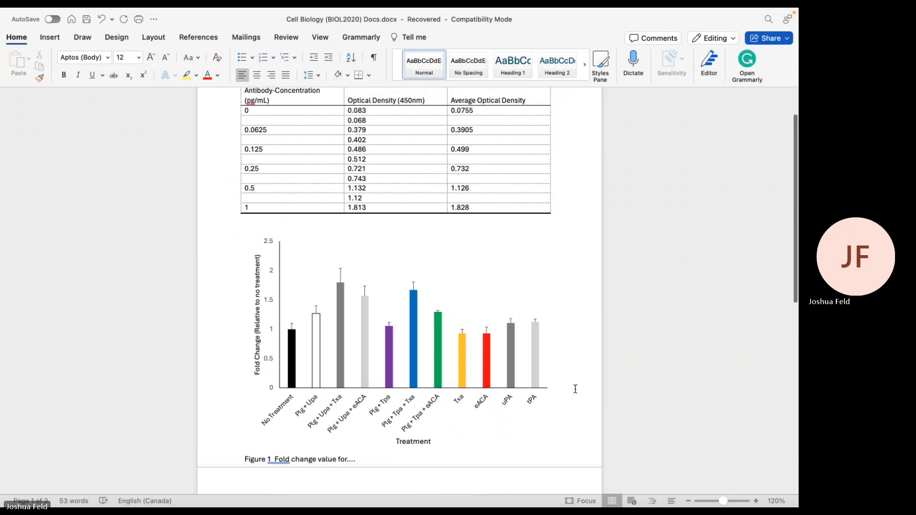
{"action": "scroll", "coordinate": [576, 389], "scroll_direction": "down", "scroll_amount": 12}
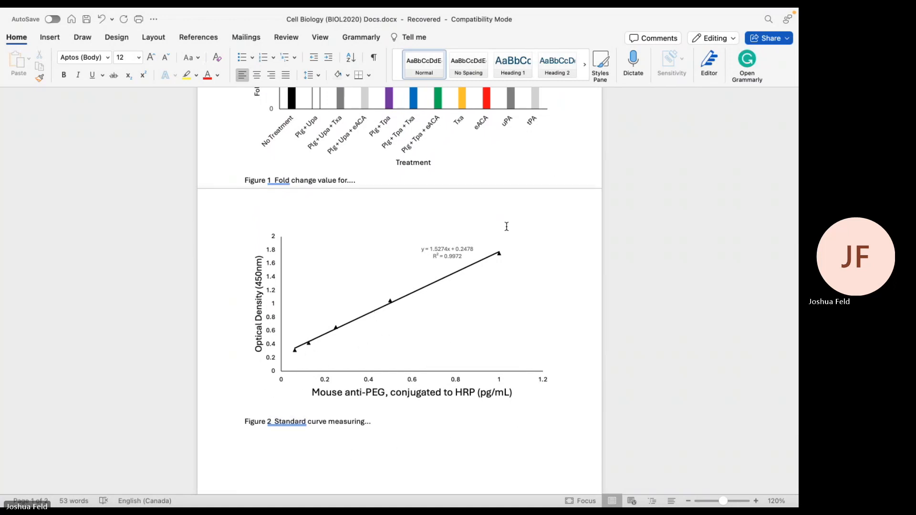
{"action": "scroll", "coordinate": [507, 227], "scroll_direction": "up", "scroll_amount": 14}
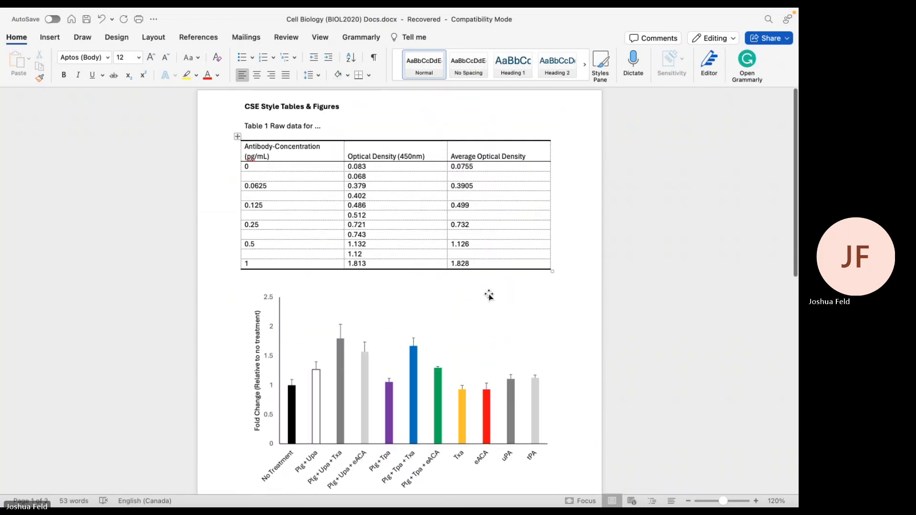
{"action": "scroll", "coordinate": [489, 295], "scroll_direction": "down", "scroll_amount": 14}
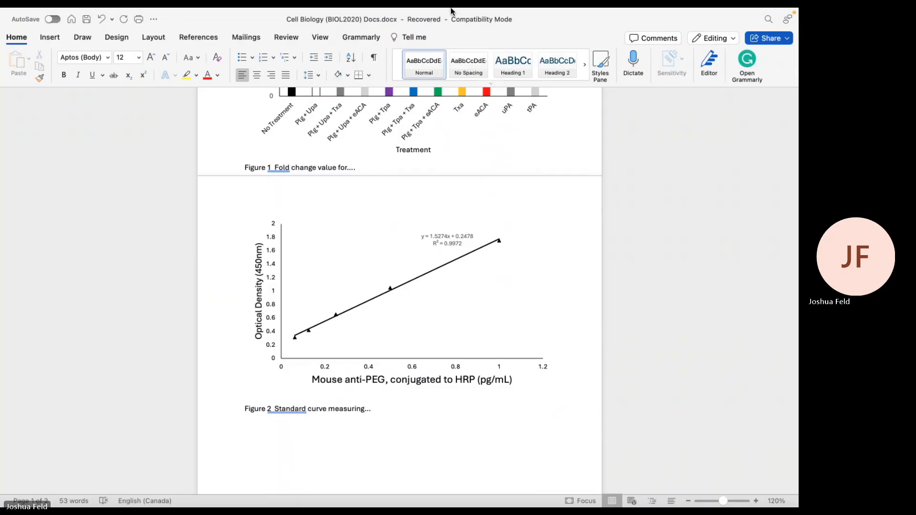
Switch to the Cell Biology Graphs workbook in Excel and append "(ELISA)" to the "Enzyme-linked immunosorbent assay" title in A1
{"action": "key", "text": "super+Tab"}
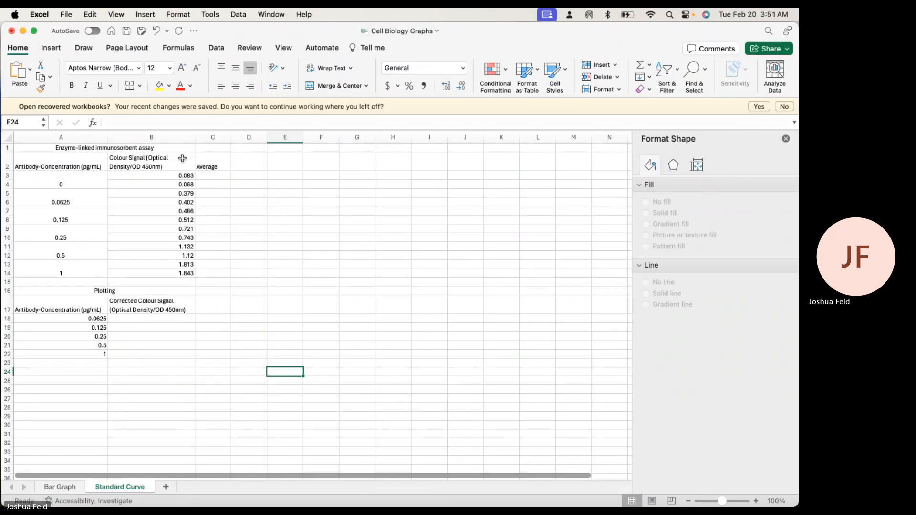
{"action": "left_click", "coordinate": [170, 150]}
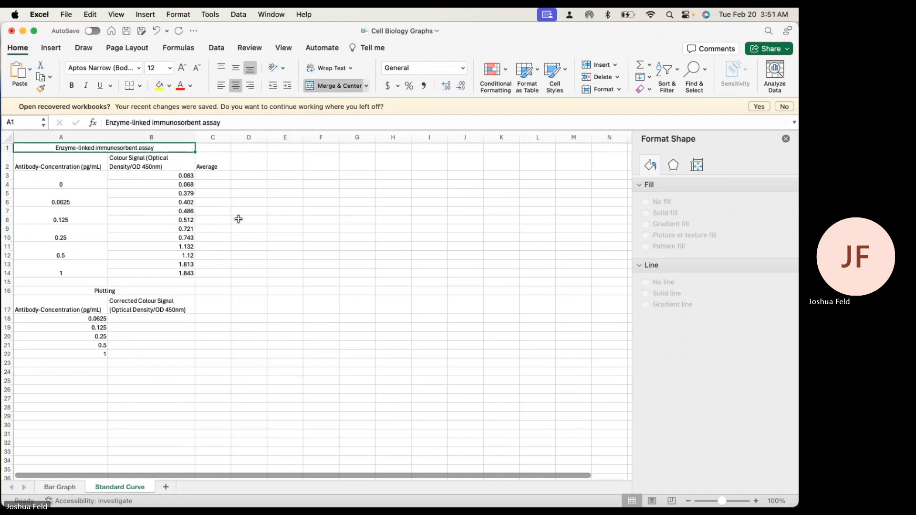
{"action": "left_click", "coordinate": [249, 123]}
{"action": "type", "text": "(ELIS"}
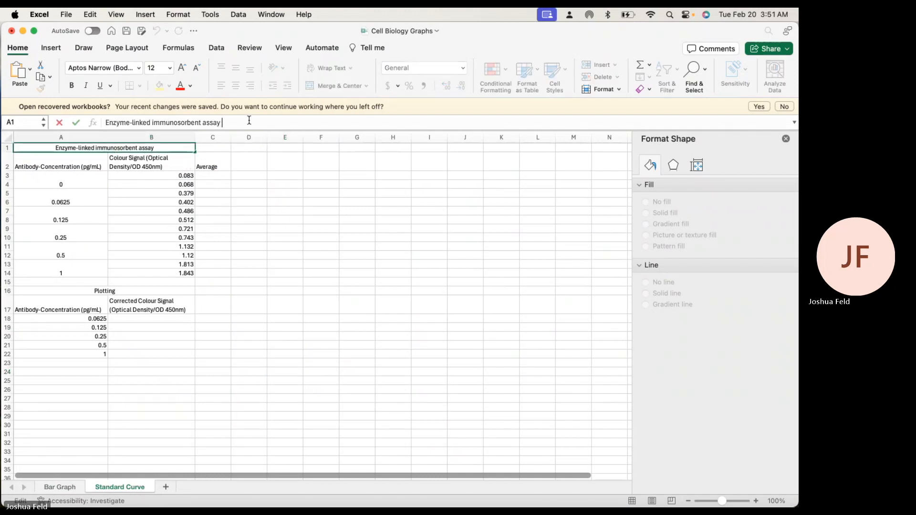
{"action": "type", "text": "A)"}
{"action": "key", "text": "Return"}
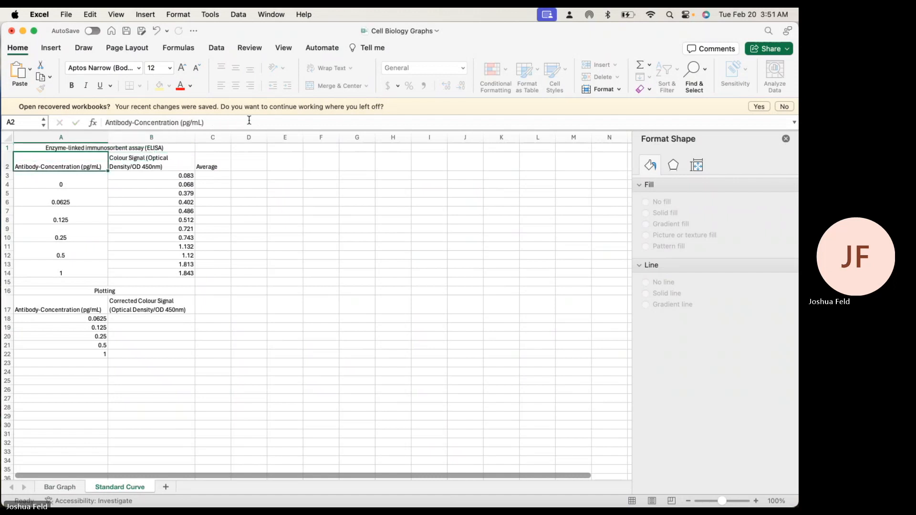
Examine the antibody concentrations in column A and their duplicate optical density readings in column B of the ELISA table
{"action": "left_click", "coordinate": [249, 264]}
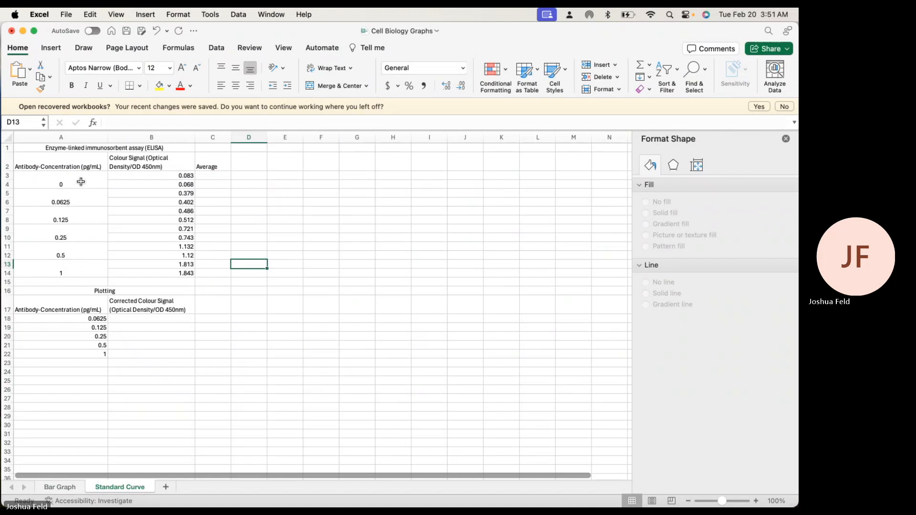
{"action": "left_click", "coordinate": [57, 159]}
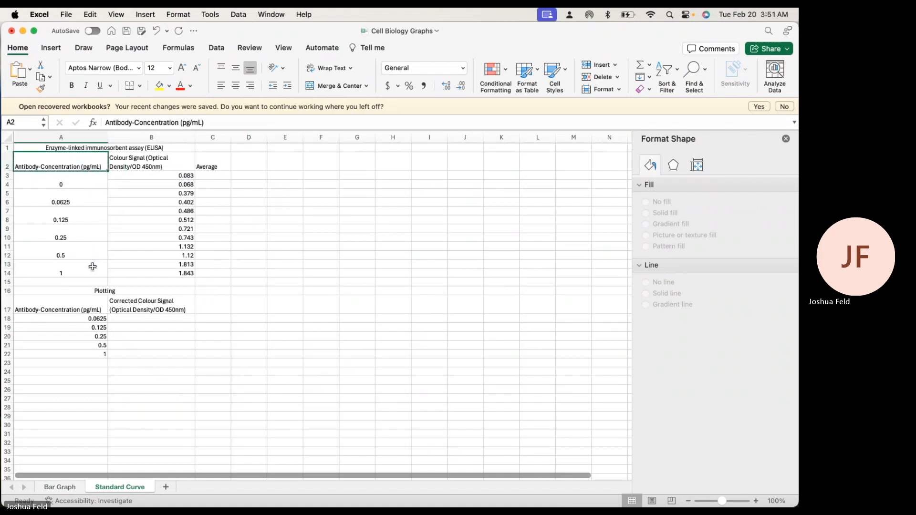
{"action": "left_click", "coordinate": [86, 272]}
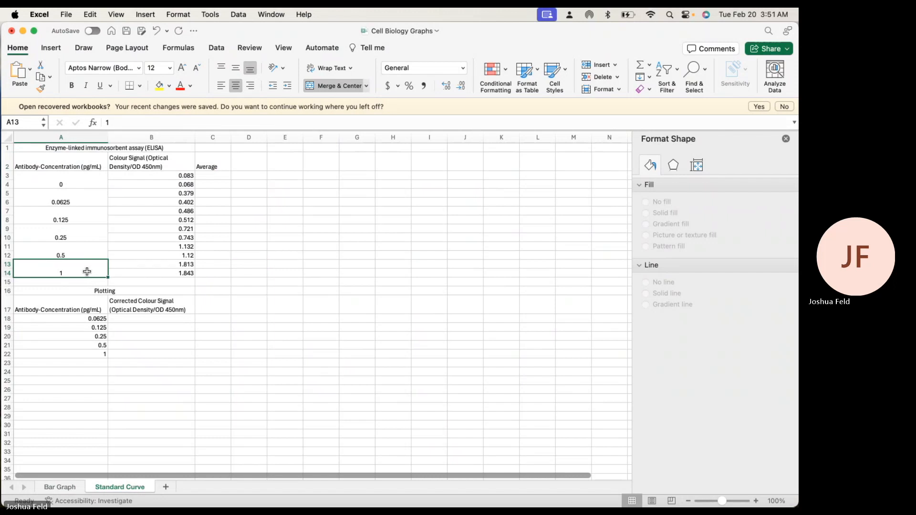
{"action": "key", "text": "Up"}
{"action": "key", "text": "Up"}
{"action": "key", "text": "Up"}
{"action": "key", "text": "Up"}
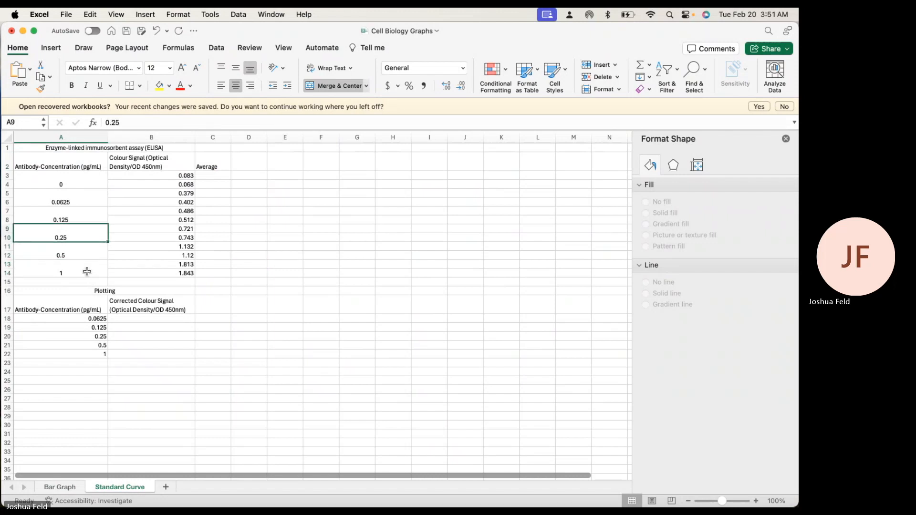
{"action": "key", "text": "Up"}
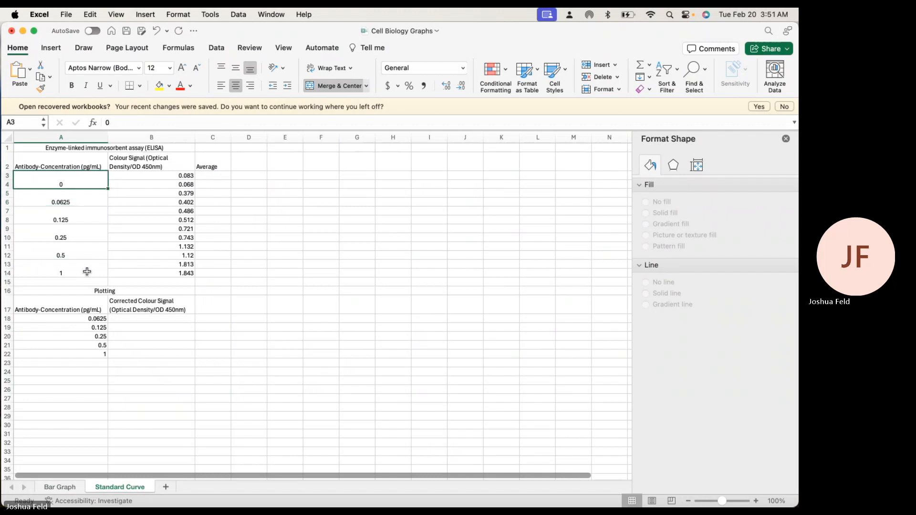
{"action": "left_click", "coordinate": [163, 170]}
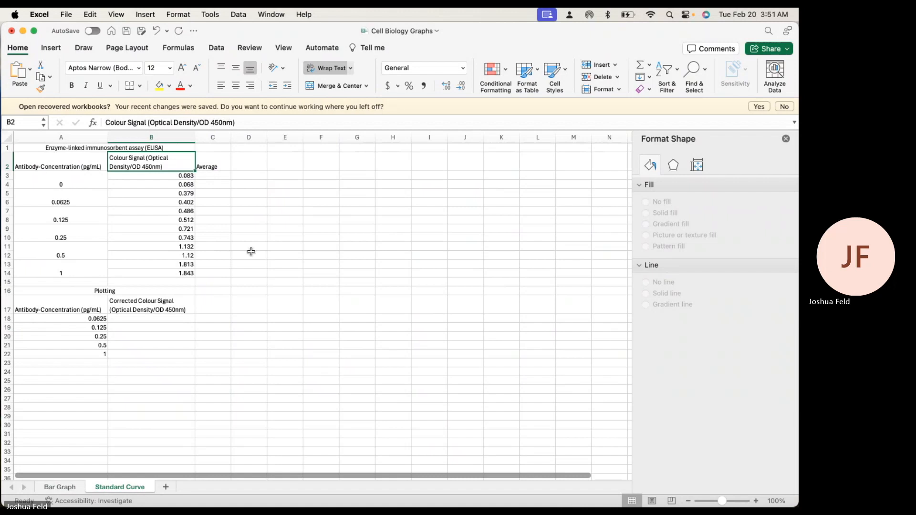
{"action": "left_click", "coordinate": [232, 263]}
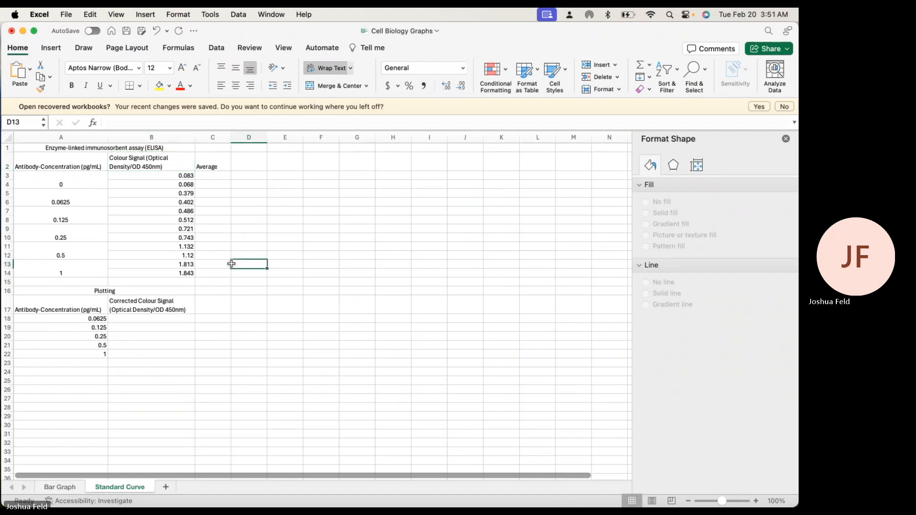
{"action": "left_click_drag", "start_coordinate": [162, 176], "coordinate": [165, 273]}
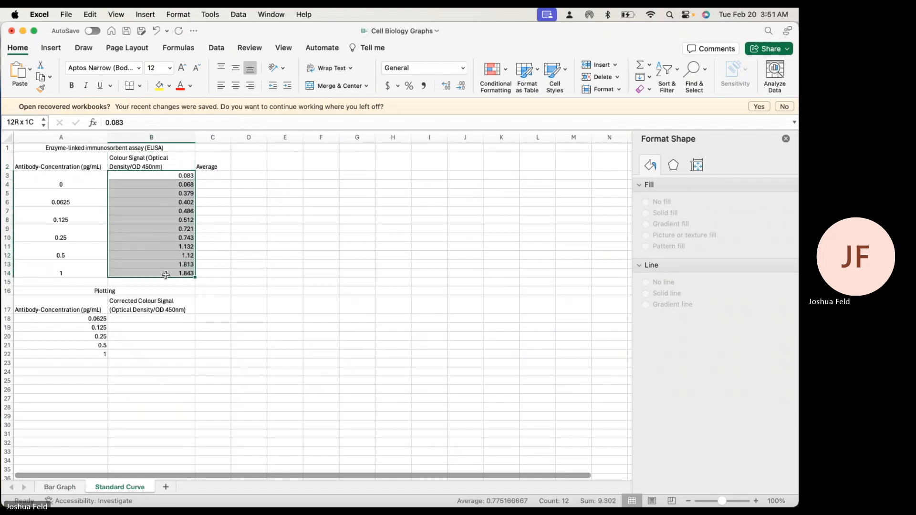
{"action": "left_click", "coordinate": [249, 291]}
{"action": "left_click_drag", "start_coordinate": [168, 175], "coordinate": [178, 203]}
{"action": "left_click", "coordinate": [225, 231]}
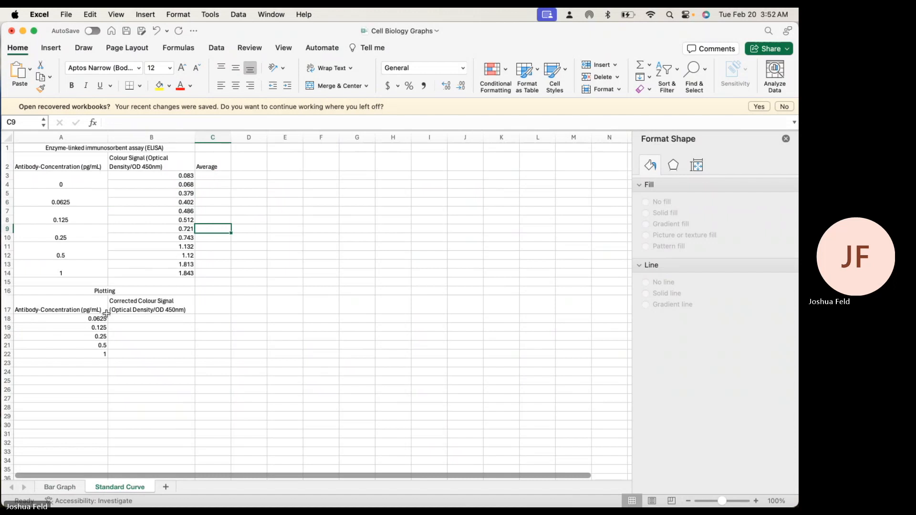
Calculate the average of the two 0 pg/mL readings in C3 with AVERAGE over B3:B4
{"action": "left_click", "coordinate": [208, 176]}
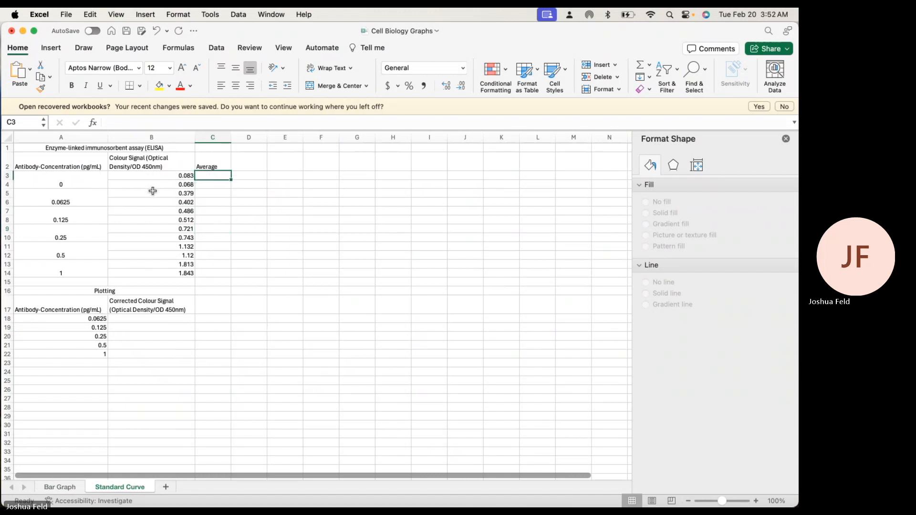
{"action": "type", "text": "=A"}
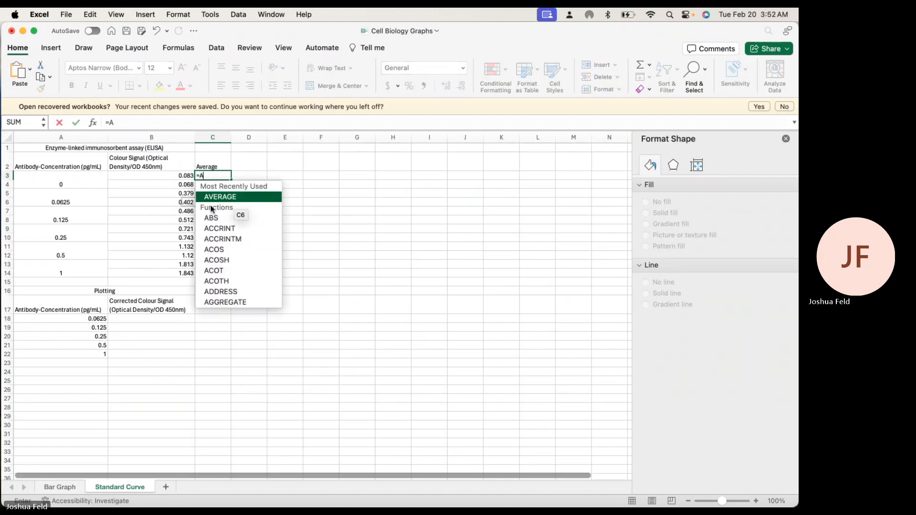
{"action": "double_click", "coordinate": [227, 197]}
{"action": "left_click", "coordinate": [177, 175]}
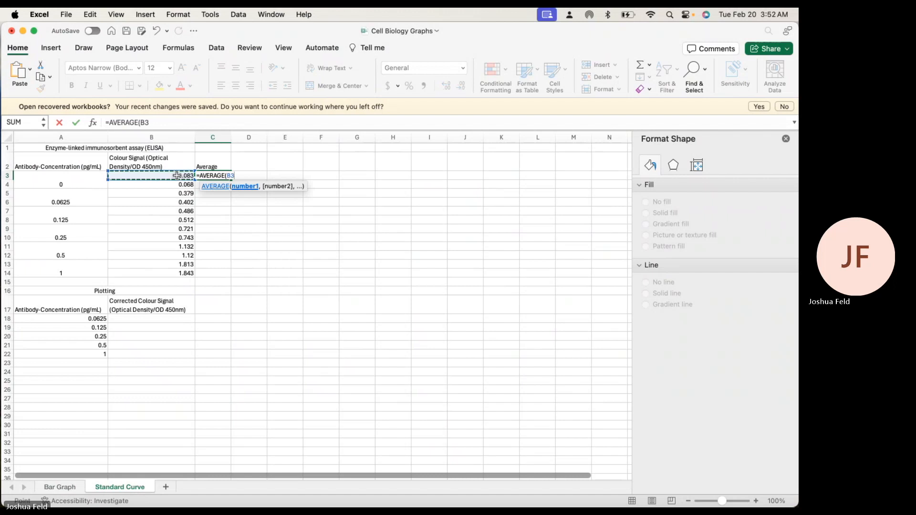
{"action": "left_click_drag", "start_coordinate": [177, 176], "coordinate": [177, 186]}
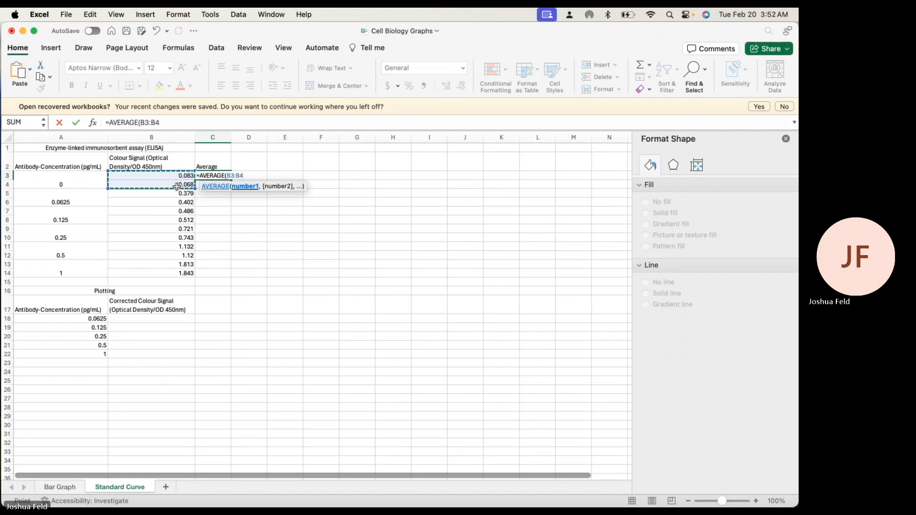
{"action": "key", "text": "Return"}
Calculate the average of the 0.0625 pg/mL readings in C5 with AVERAGE over B5:B6
{"action": "left_click", "coordinate": [210, 194]}
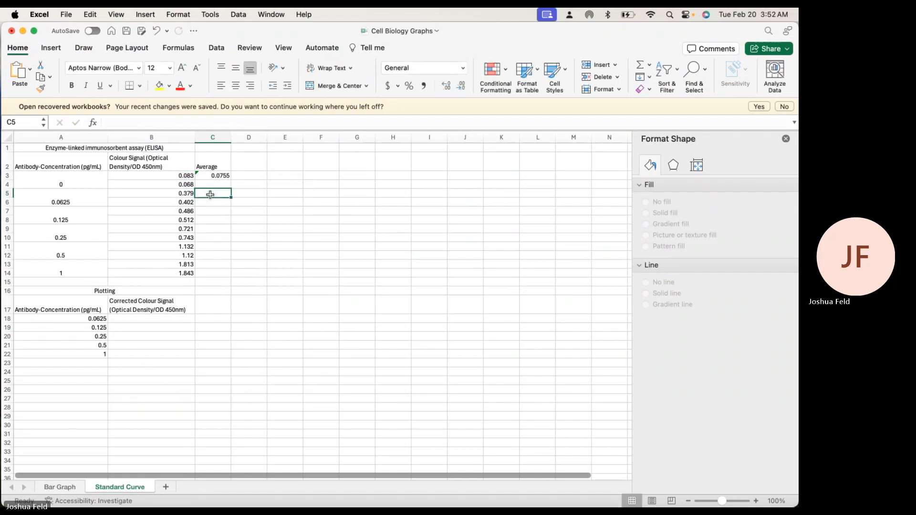
{"action": "type", "text": "=a"}
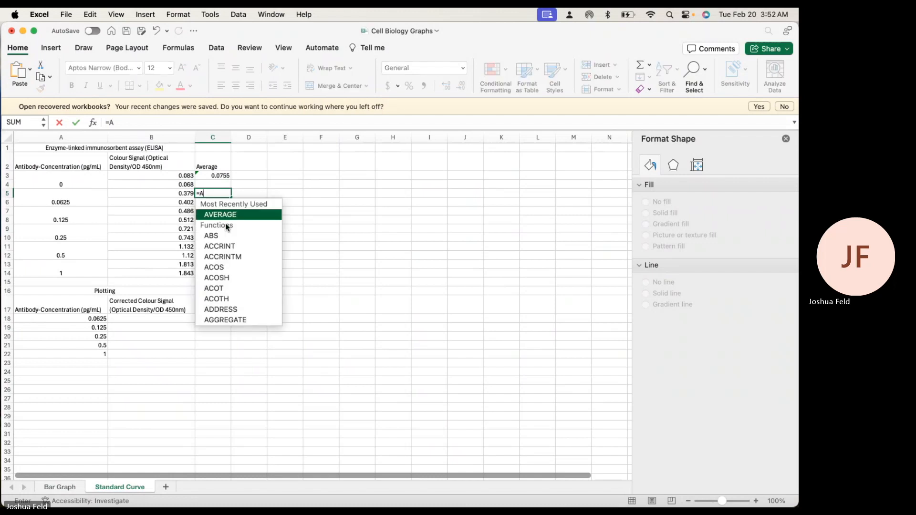
{"action": "double_click", "coordinate": [221, 213]}
{"action": "left_click_drag", "start_coordinate": [185, 193], "coordinate": [184, 204]}
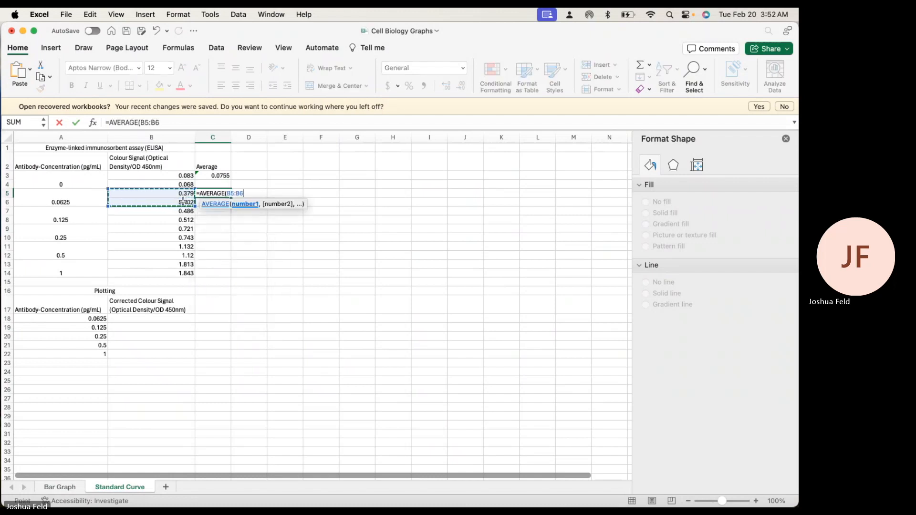
{"action": "key", "text": "Return"}
Calculate the average of the 0.125 pg/mL readings in C7 with AVERAGE over B7:B8
{"action": "left_click", "coordinate": [213, 211]}
{"action": "type", "text": "=a"}
{"action": "double_click", "coordinate": [221, 231]}
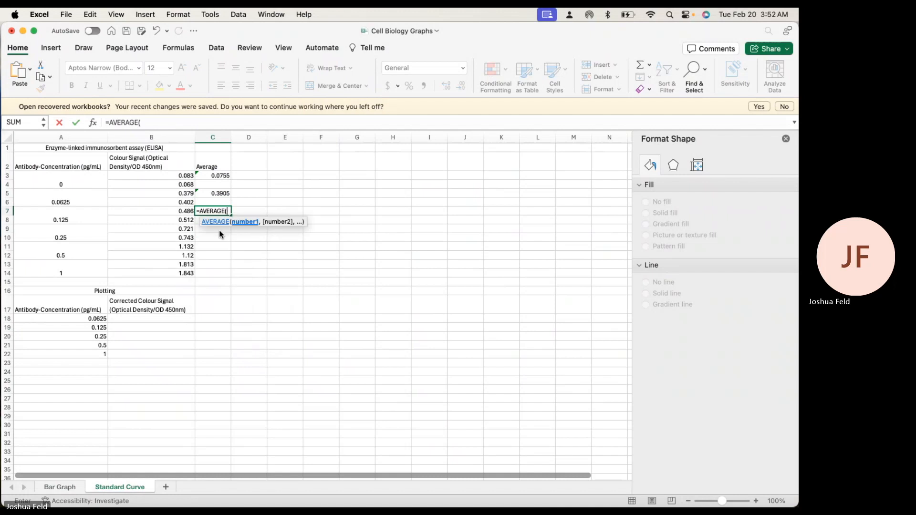
{"action": "left_click_drag", "start_coordinate": [186, 211], "coordinate": [186, 222]}
{"action": "key", "text": "Return"}
Calculate the average of the 0.25 pg/mL readings in C9 with AVERAGE over B9:B10
{"action": "left_click", "coordinate": [207, 229]}
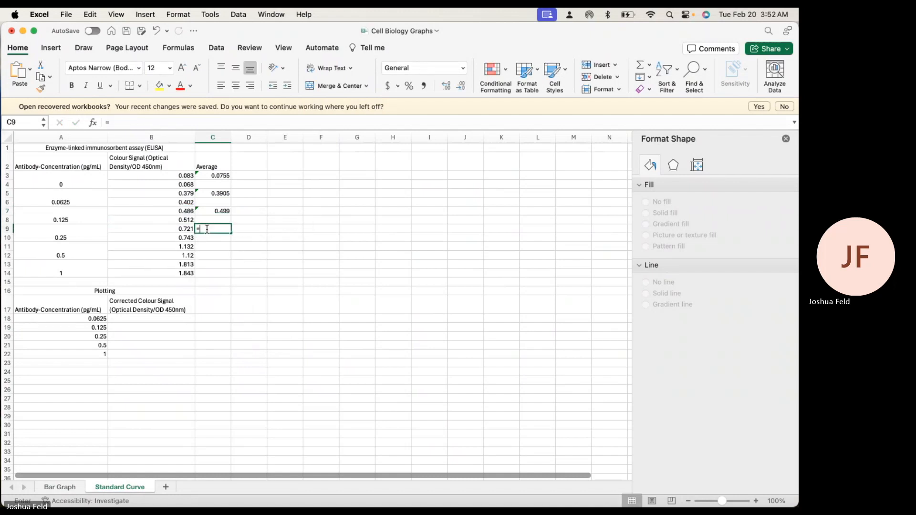
{"action": "type", "text": "=A"}
{"action": "double_click", "coordinate": [220, 250]}
{"action": "left_click_drag", "start_coordinate": [185, 229], "coordinate": [184, 273]}
{"action": "key", "text": "Return"}
Average the 0.5 pg/mL readings B11:B12 in C11 and the 1 pg/mL readings B13:B14 in C13
{"action": "left_click", "coordinate": [213, 247]}
{"action": "type", "text": "=a"}
{"action": "double_click", "coordinate": [217, 266]}
{"action": "key", "text": "Return"}
{"action": "type", "text": "=a"}
{"action": "double_click", "coordinate": [220, 285]}
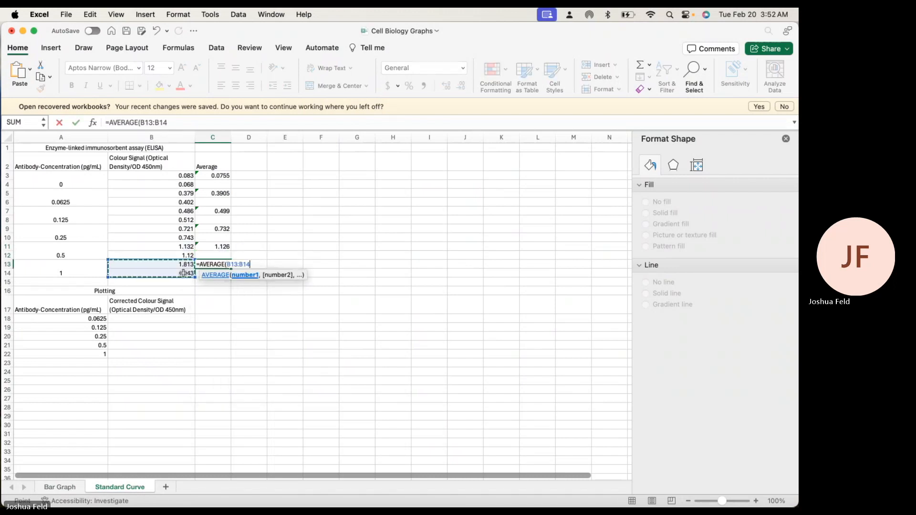
{"action": "key", "text": "Return"}
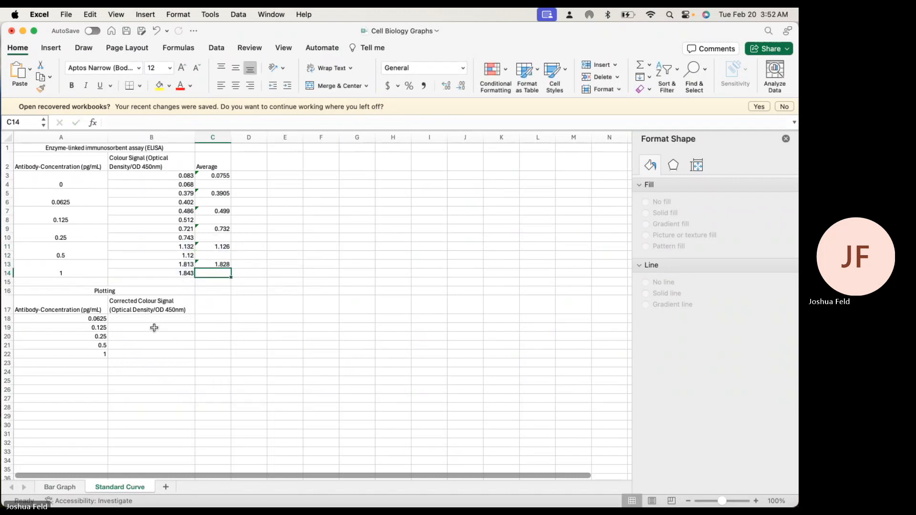
Examine the Corrected Colour Signal heading in the Plotting table and the 0 pg/mL average in C3 used as the blank
{"action": "left_click", "coordinate": [146, 303]}
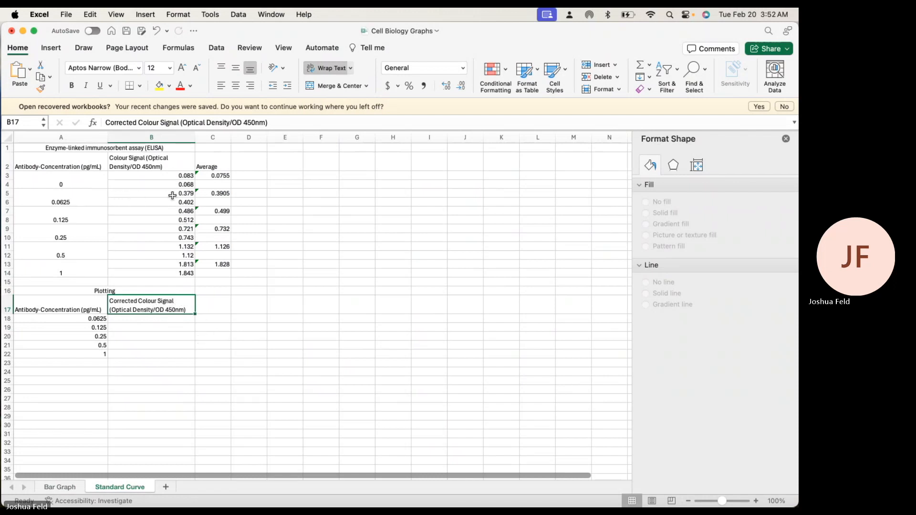
{"action": "left_click_drag", "start_coordinate": [169, 194], "coordinate": [169, 203]}
{"action": "left_click", "coordinate": [243, 299]}
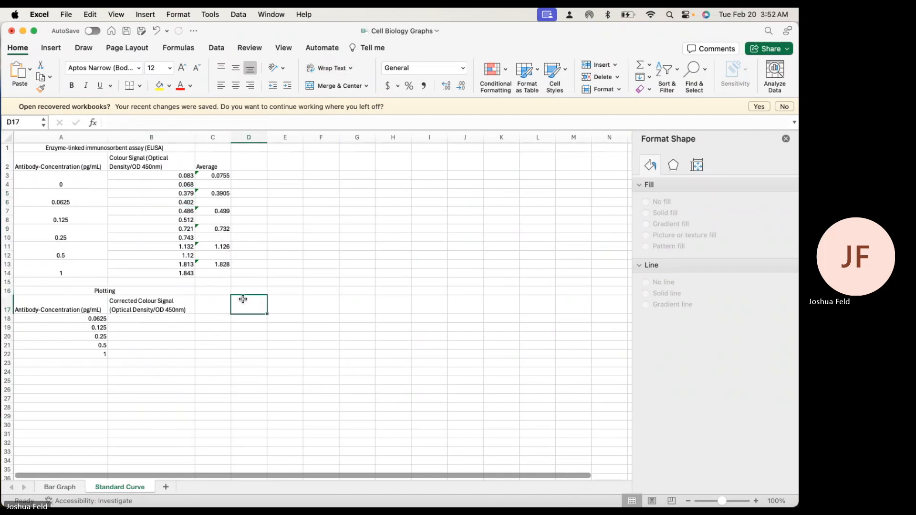
{"action": "left_click", "coordinate": [217, 176]}
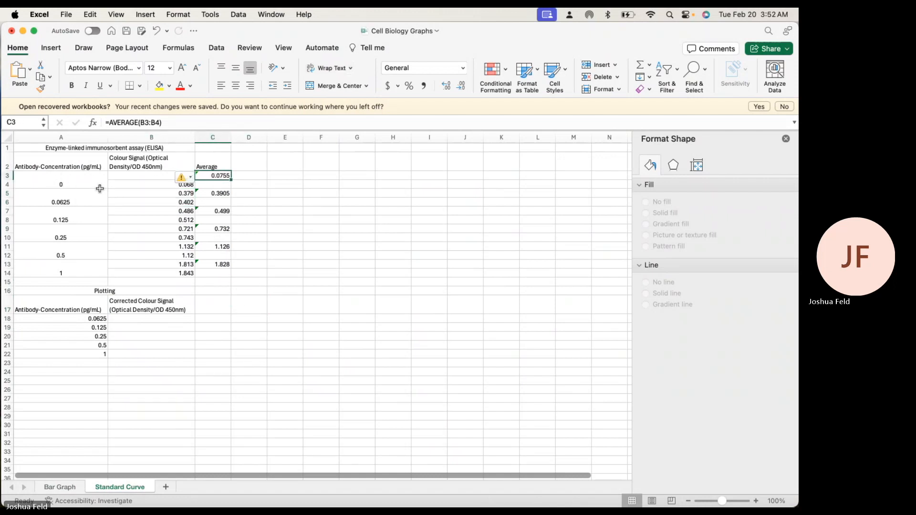
{"action": "left_click", "coordinate": [264, 292]}
{"action": "left_click", "coordinate": [228, 175]}
Enter =C5-C3 in B18 as the corrected colour signal for 0.0625 pg/mL
{"action": "left_click", "coordinate": [174, 318]}
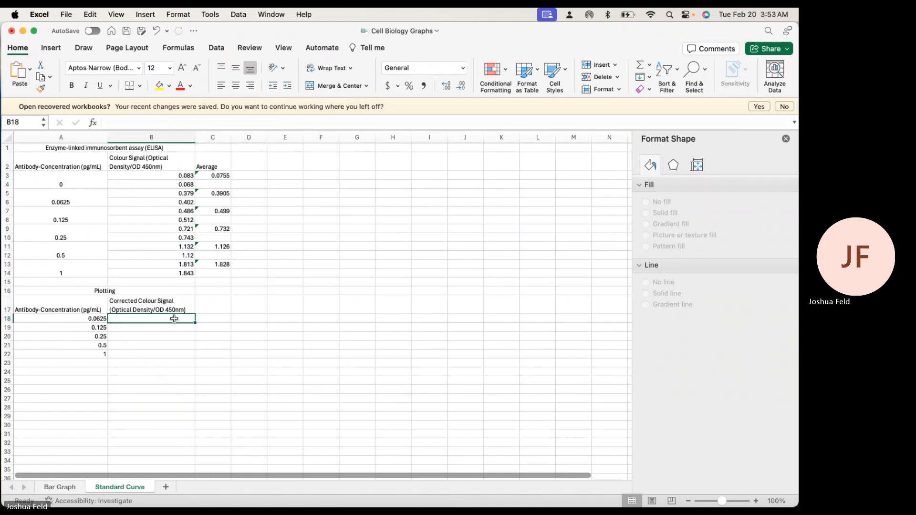
{"action": "type", "text": "="}
{"action": "left_click", "coordinate": [219, 194]}
{"action": "type", "text": "-"}
{"action": "left_click", "coordinate": [220, 176]}
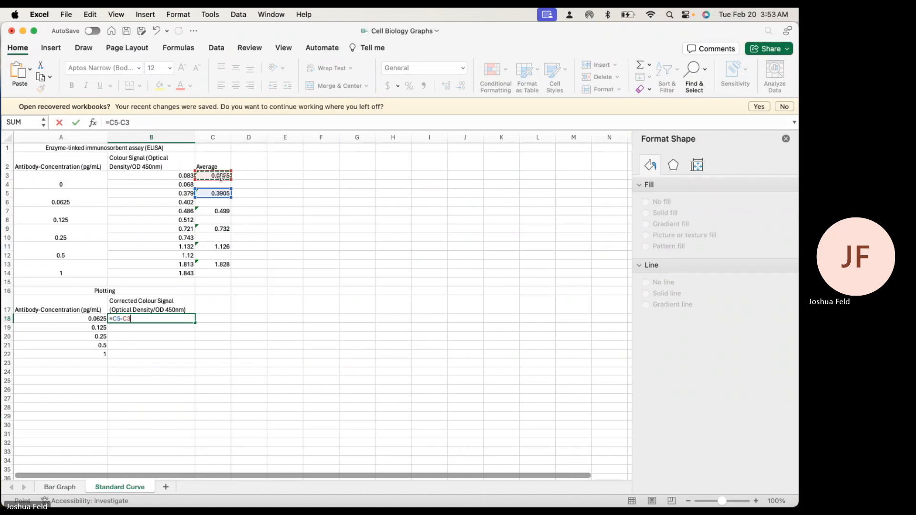
{"action": "key", "text": "Return"}
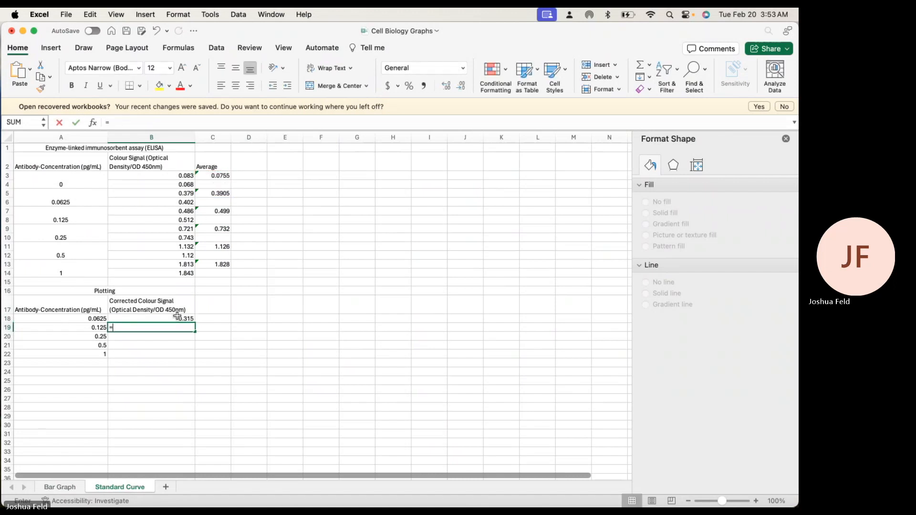
Enter the corrected colour signals for 0.125 and 0.25 pg/mL as =C7-C3 in B19 and =C9-C3 in B20
{"action": "type", "text": "="}
{"action": "left_click", "coordinate": [209, 211]}
{"action": "type", "text": "-"}
{"action": "left_click", "coordinate": [213, 175]}
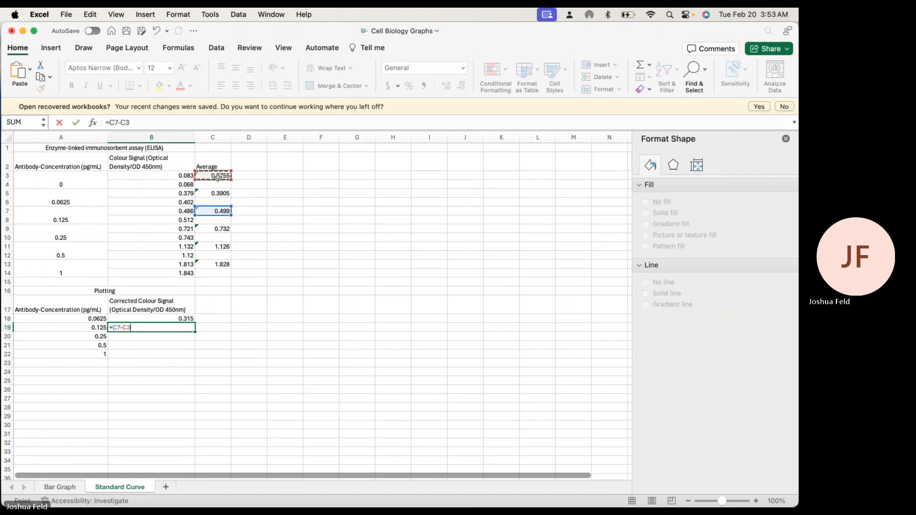
{"action": "key", "text": "Return"}
{"action": "type", "text": "="}
{"action": "left_click", "coordinate": [222, 229]}
{"action": "type", "text": "-"}
{"action": "left_click", "coordinate": [213, 176]}
{"action": "key", "text": "Return"}
Enter the corrected colour signals for 0.5 and 1 pg/mL as =C11-C3 in B21 and =C13-C3 in B22
{"action": "type", "text": "="}
{"action": "left_click", "coordinate": [222, 246]}
{"action": "type", "text": "-"}
{"action": "left_click", "coordinate": [225, 177]}
{"action": "key", "text": "Return"}
{"action": "type", "text": "="}
{"action": "left_click", "coordinate": [223, 264]}
{"action": "type", "text": "-"}
{"action": "left_click", "coordinate": [217, 176]}
{"action": "key", "text": "Return"}
{"action": "left_click", "coordinate": [207, 335]}
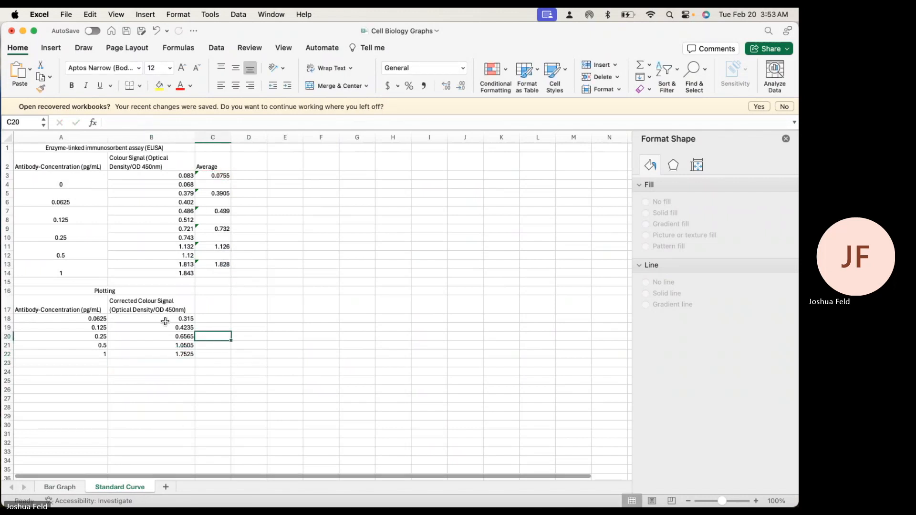
Examine the antibody concentration column and the corrected colour signal column of the Plotting table
{"action": "left_click", "coordinate": [237, 398]}
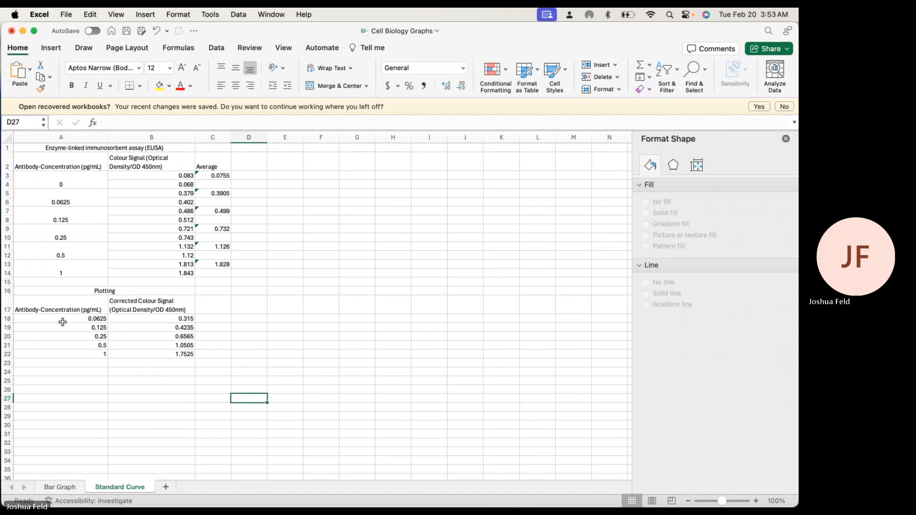
{"action": "left_click_drag", "start_coordinate": [59, 306], "coordinate": [73, 358]}
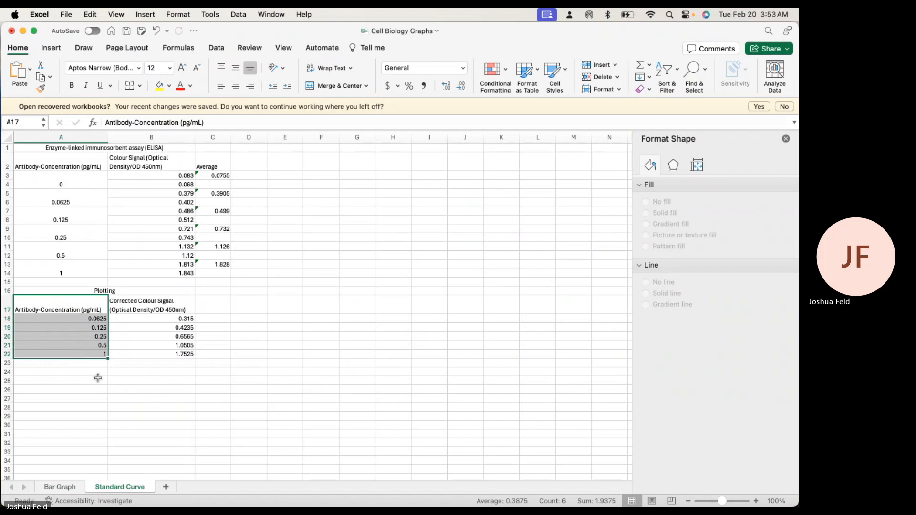
{"action": "left_click", "coordinate": [127, 390]}
{"action": "left_click_drag", "start_coordinate": [86, 303], "coordinate": [86, 353]}
{"action": "left_click_drag", "start_coordinate": [86, 354], "coordinate": [87, 353]}
{"action": "left_click", "coordinate": [133, 407]}
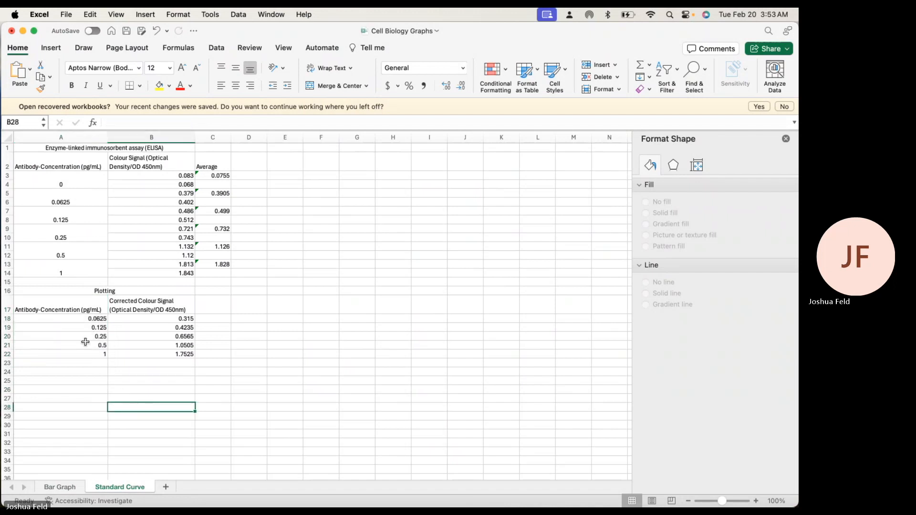
{"action": "left_click_drag", "start_coordinate": [63, 303], "coordinate": [150, 359]}
{"action": "left_click", "coordinate": [152, 388]}
Insert a markers-only scatter chart from the concentrations and corrected signals in A18:B22
{"action": "mouse_move", "coordinate": [83, 318]}
{"action": "left_mouse_down"}
{"action": "mouse_move", "coordinate": [186, 346]}
{"action": "mouse_move", "coordinate": [186, 354]}
{"action": "left_mouse_up"}
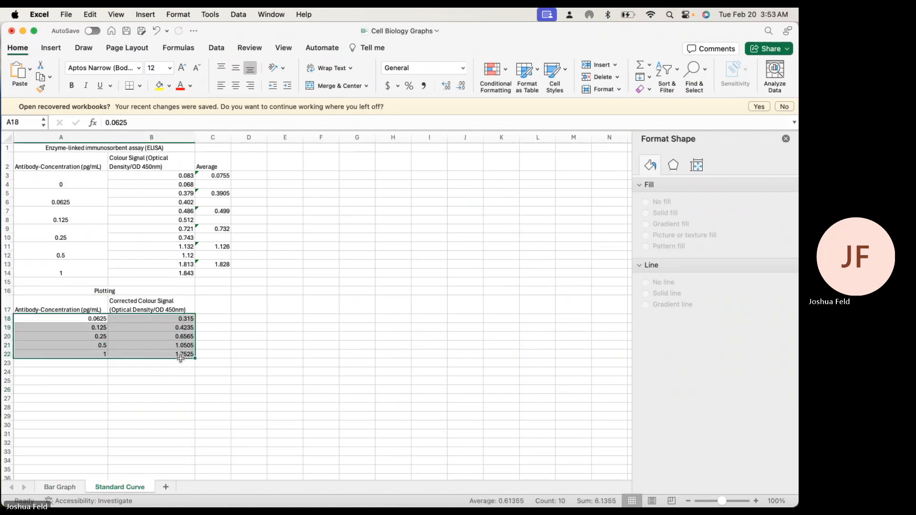
{"action": "left_click", "coordinate": [58, 49]}
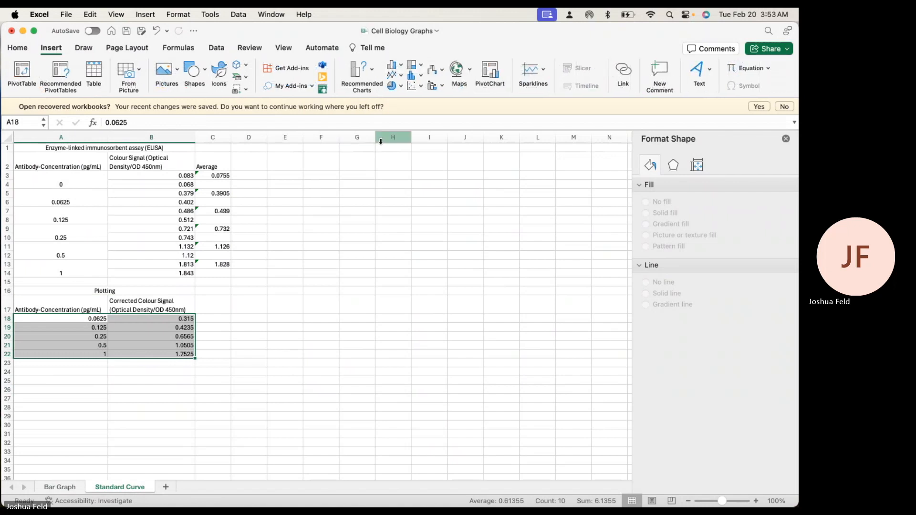
{"action": "left_click", "coordinate": [421, 87]}
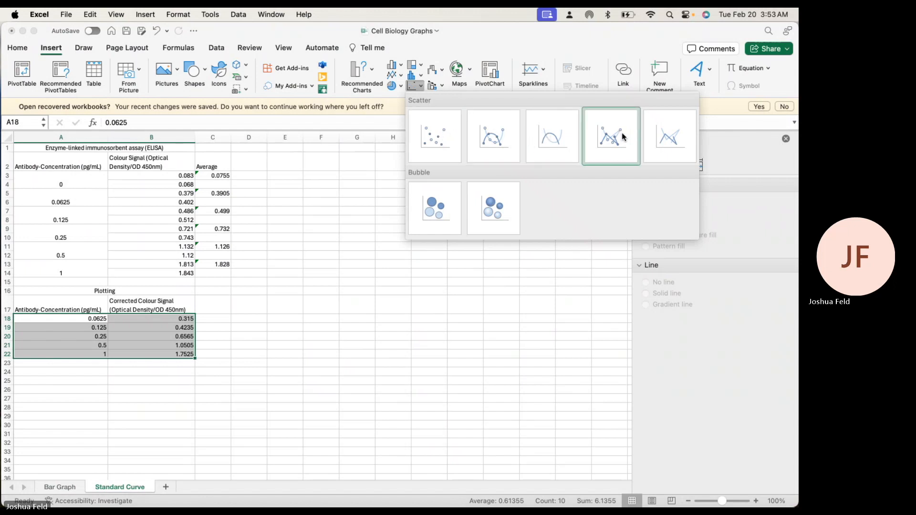
{"action": "left_click", "coordinate": [429, 146]}
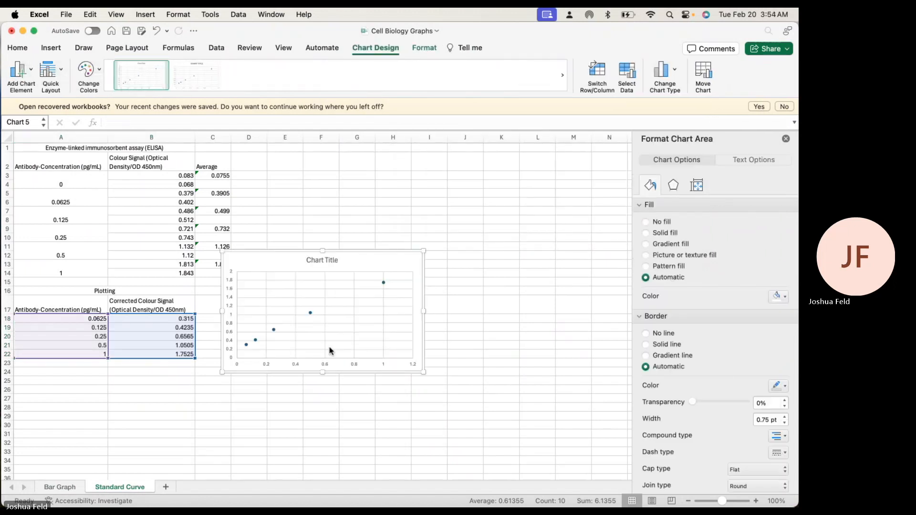
Enlarge the scatter chart and move it beside the tables, about 6.49" from the left and 1.19" from the top
{"action": "left_click_drag", "start_coordinate": [424, 371], "coordinate": [516, 418]}
{"action": "left_click_drag", "start_coordinate": [458, 251], "coordinate": [505, 192]}
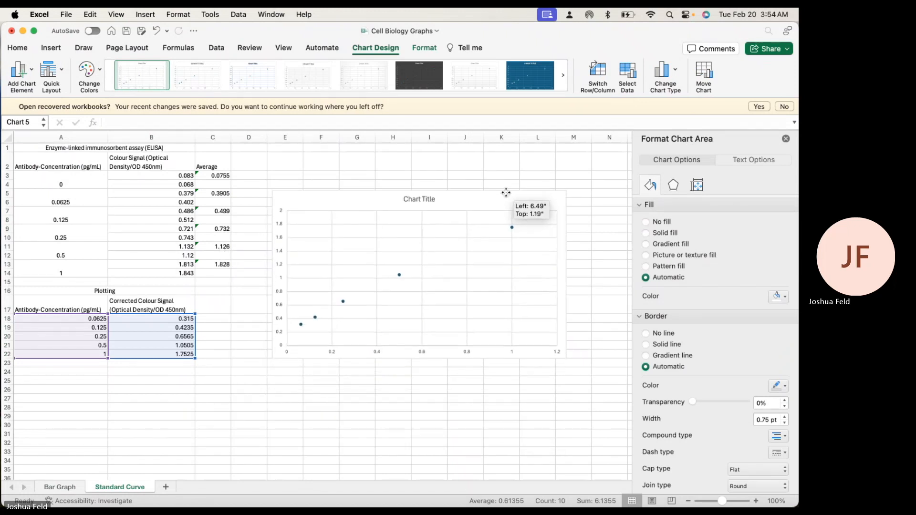
{"action": "left_click", "coordinate": [302, 325]}
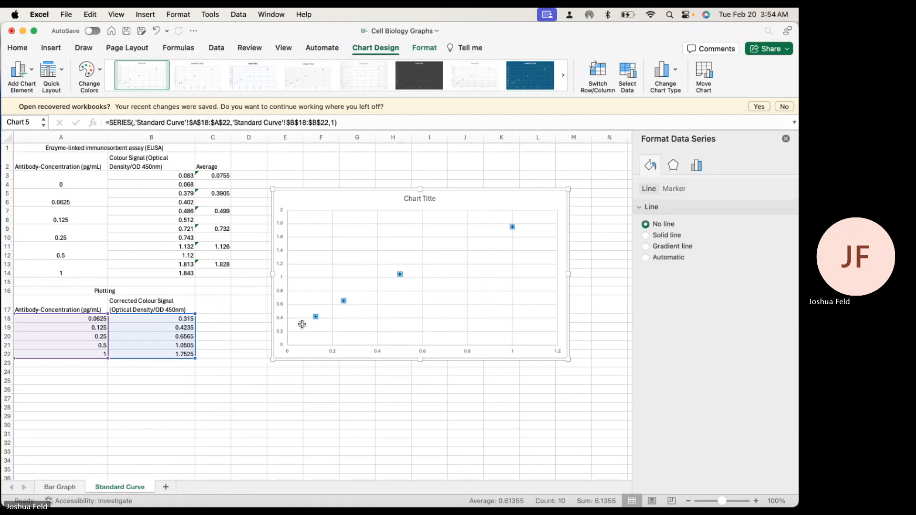
{"action": "left_click", "coordinate": [302, 325]}
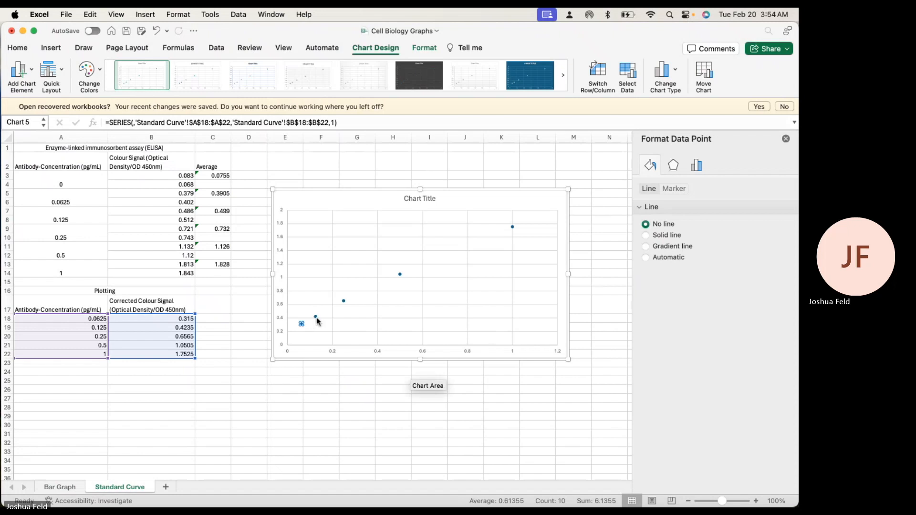
{"action": "left_click", "coordinate": [357, 408]}
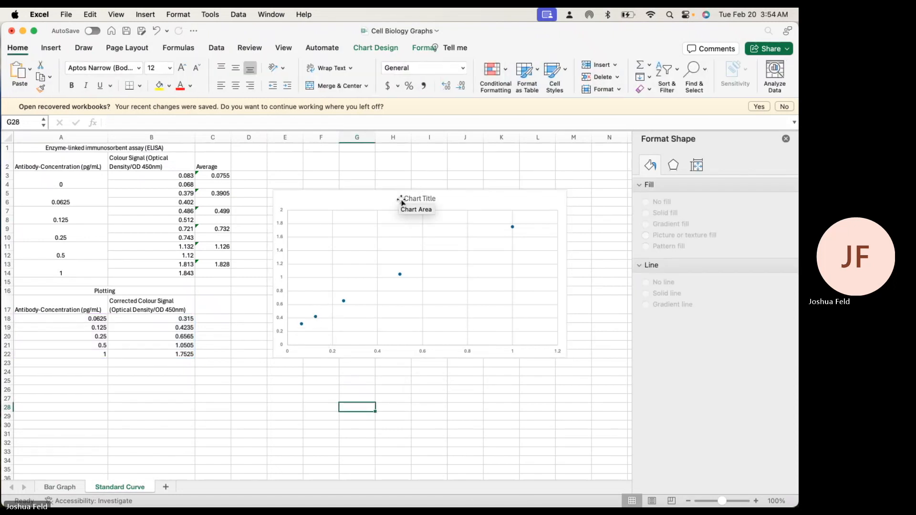
Remove the chart title and both the vertical and horizontal gridlines from the scatter chart
{"action": "left_click", "coordinate": [403, 200]}
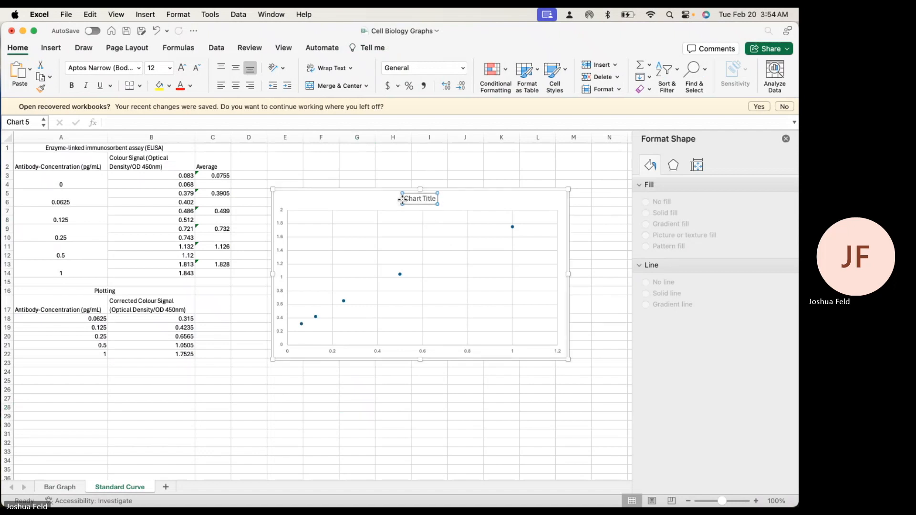
{"action": "key", "text": "Delete"}
{"action": "left_click", "coordinate": [377, 253]}
{"action": "key", "text": "Delete"}
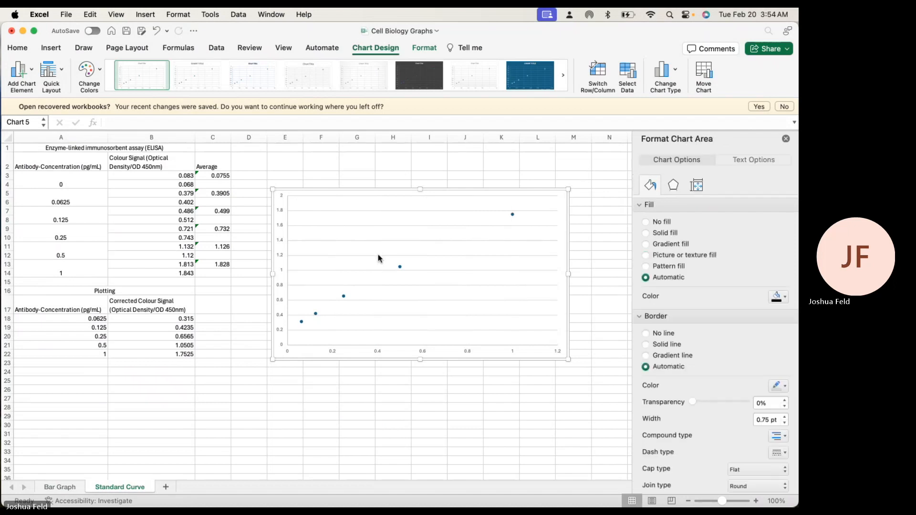
{"action": "left_click", "coordinate": [378, 257]}
{"action": "key", "text": "Delete"}
{"action": "left_click", "coordinate": [400, 418]}
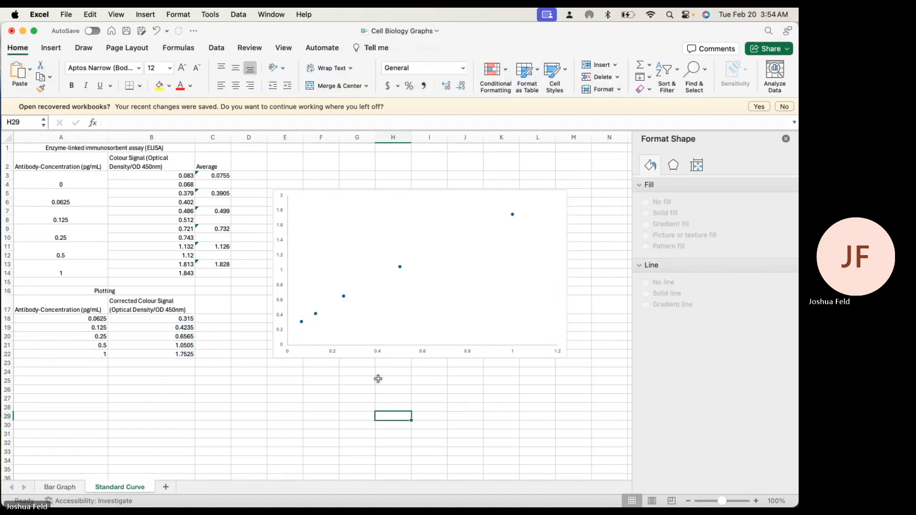
Add a primary horizontal axis title to the chart reading "Mouse anti-PEG, conjugated to HRP (pg/mL)"
{"action": "left_click", "coordinate": [276, 356]}
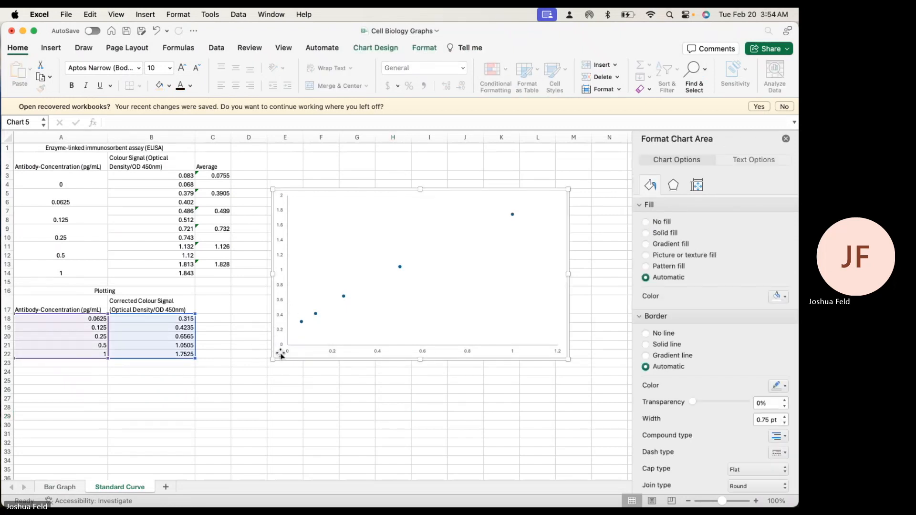
{"action": "left_click", "coordinate": [374, 49]}
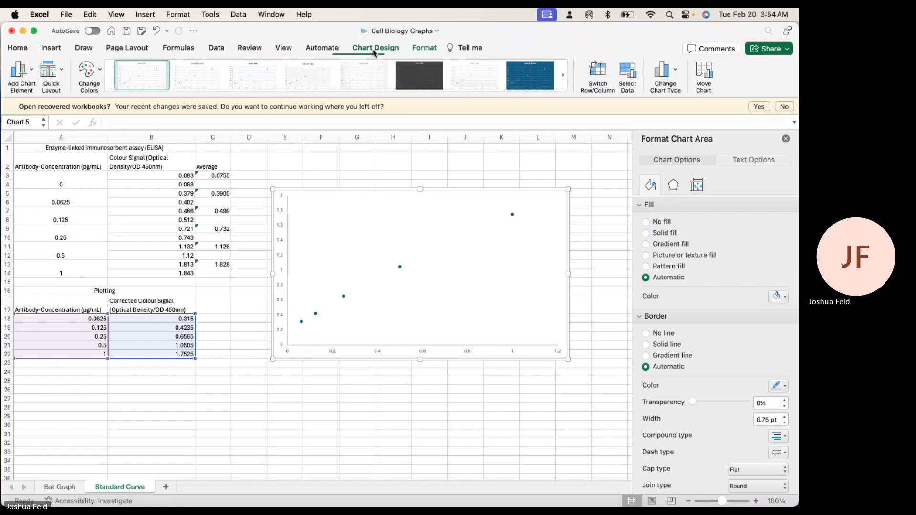
{"action": "left_click", "coordinate": [33, 71]}
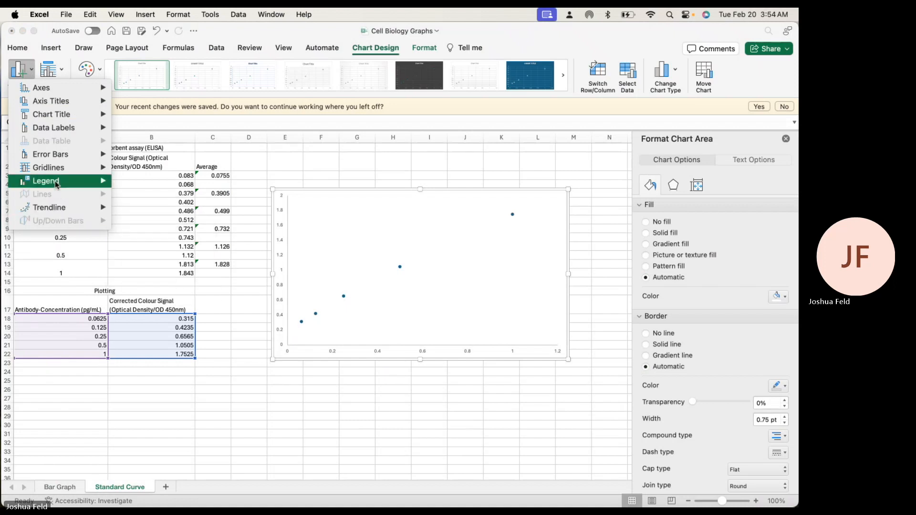
{"action": "mouse_move", "coordinate": [54, 102]}
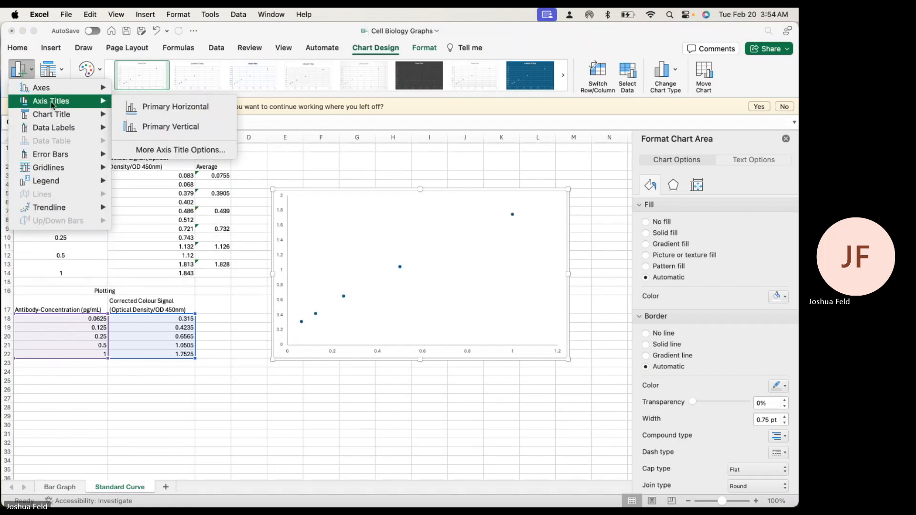
{"action": "left_click", "coordinate": [156, 107]}
{"action": "triple_click", "coordinate": [423, 348]}
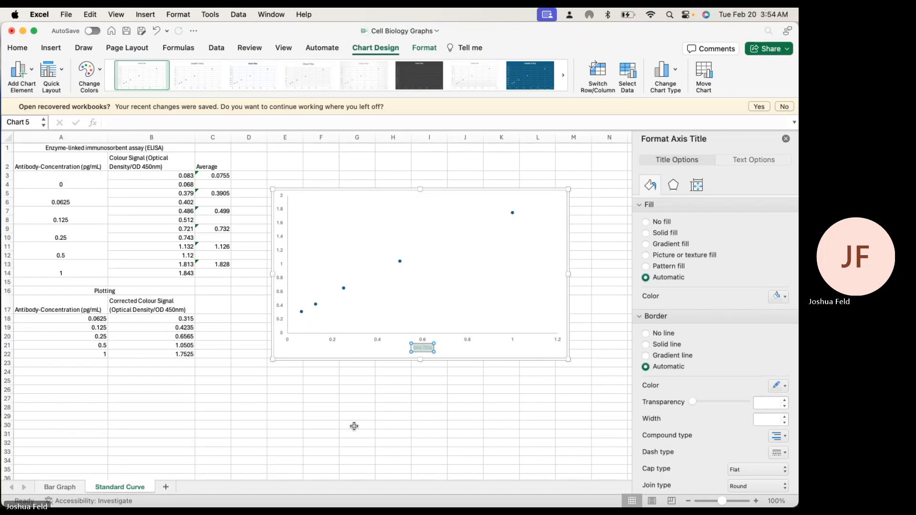
{"action": "type", "text": "Mouse anti-PEG, conjugated to HRP"}
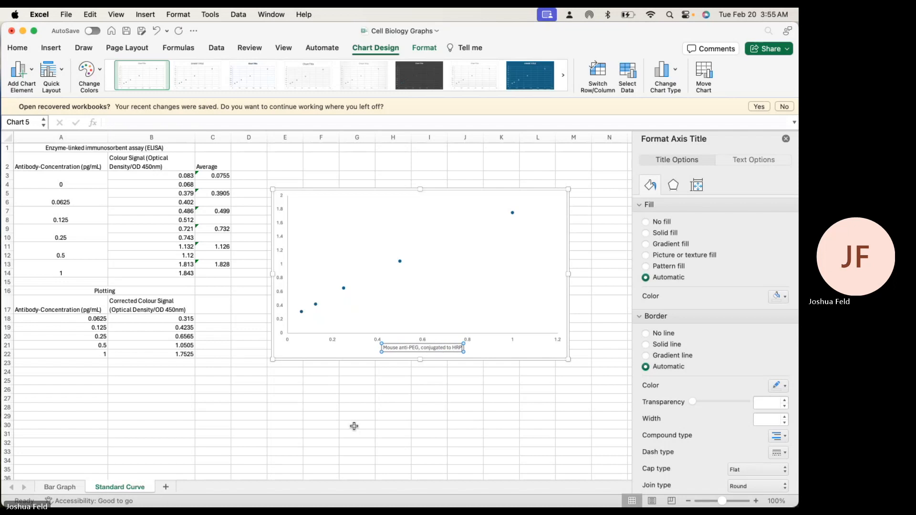
{"action": "type", "text": " (pg/mL)"}
{"action": "left_click", "coordinate": [454, 457]}
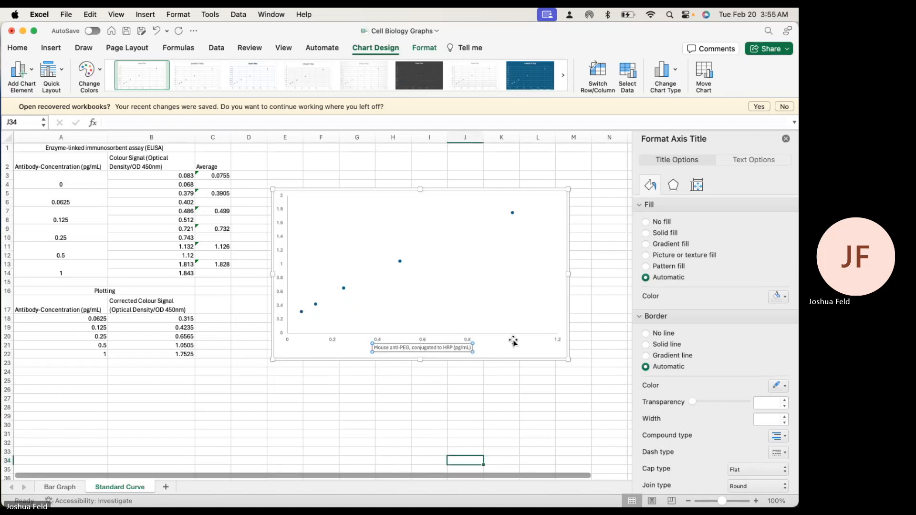
{"action": "left_click", "coordinate": [461, 406]}
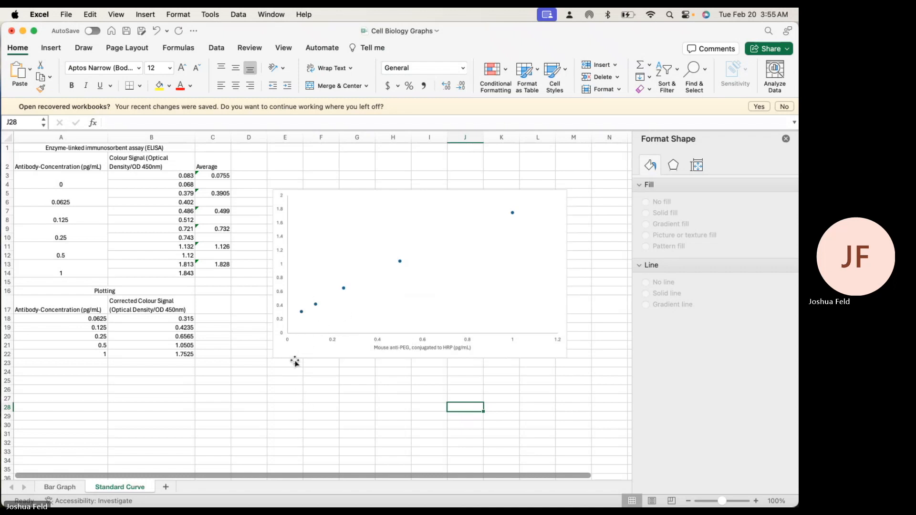
Add a primary vertical axis title to the chart reading "Optical Density (450nm)"
{"action": "left_click", "coordinate": [286, 349]}
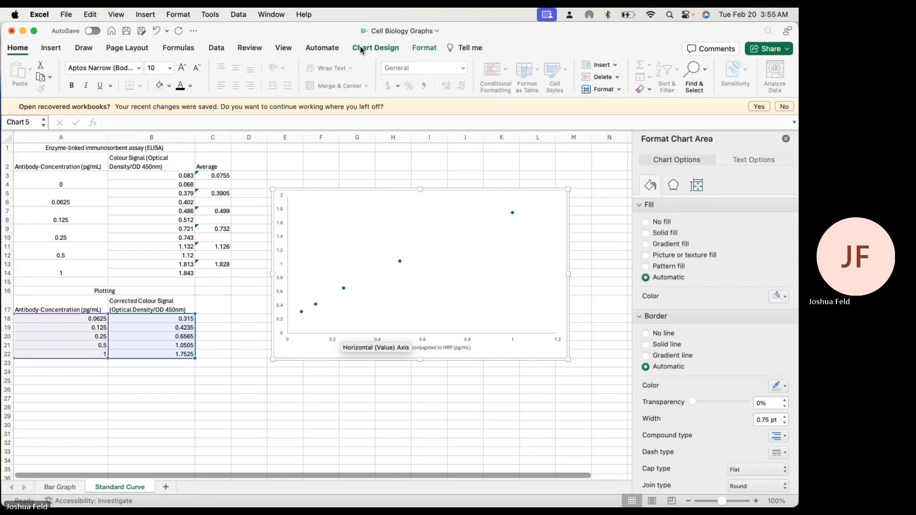
{"action": "left_click", "coordinate": [361, 48]}
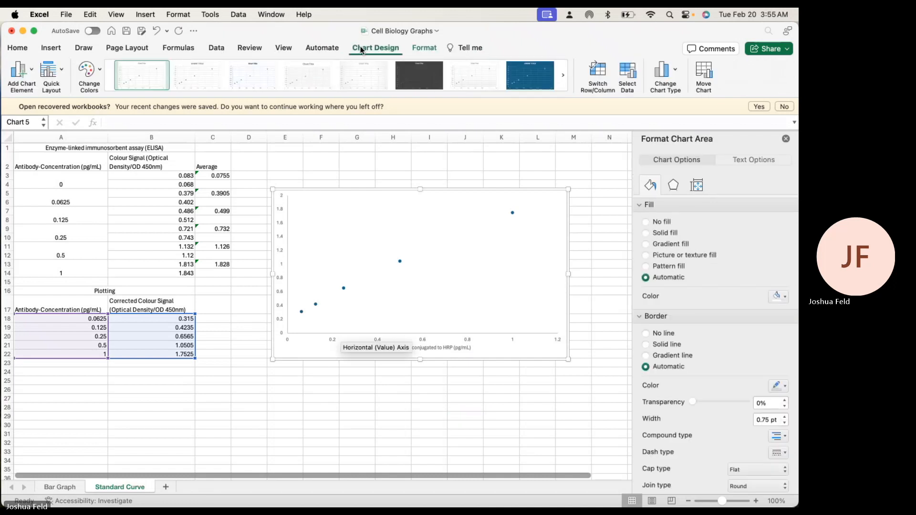
{"action": "left_click", "coordinate": [30, 70]}
{"action": "mouse_move", "coordinate": [40, 100]}
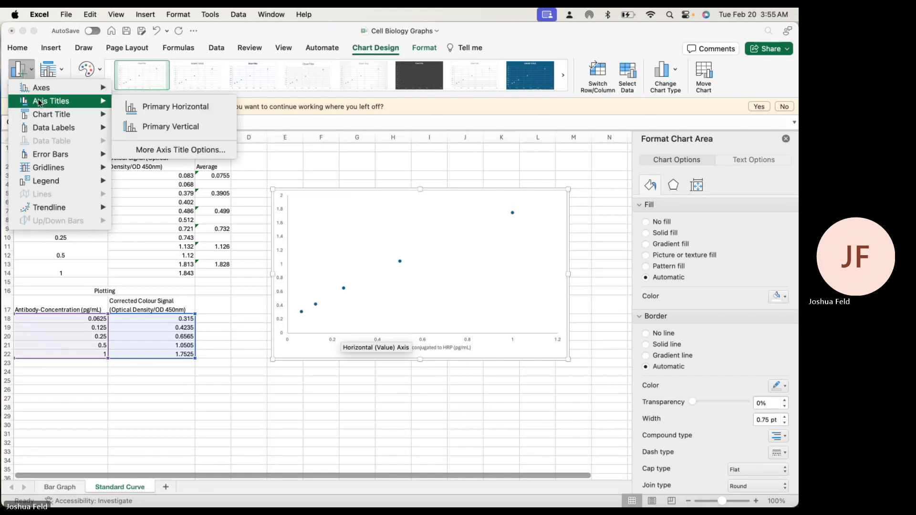
{"action": "left_click", "coordinate": [190, 127]}
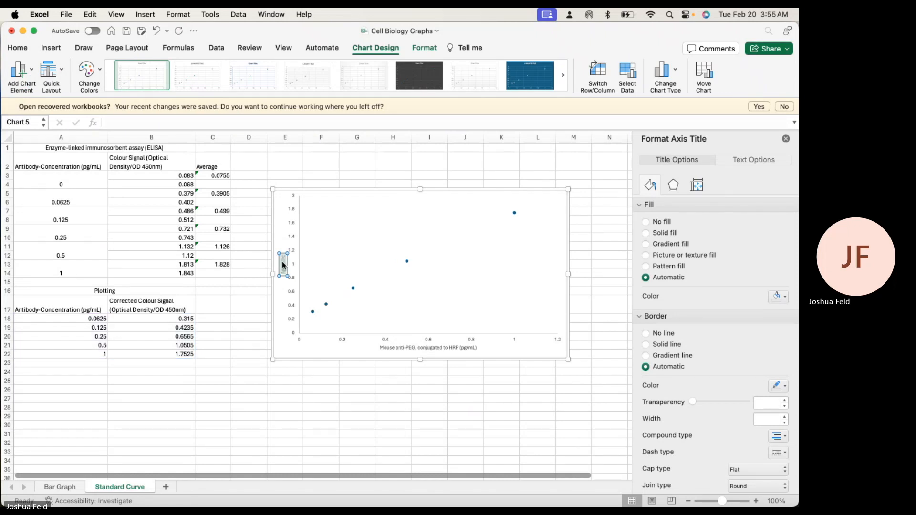
{"action": "type", "text": "Optical Density (450nm)"}
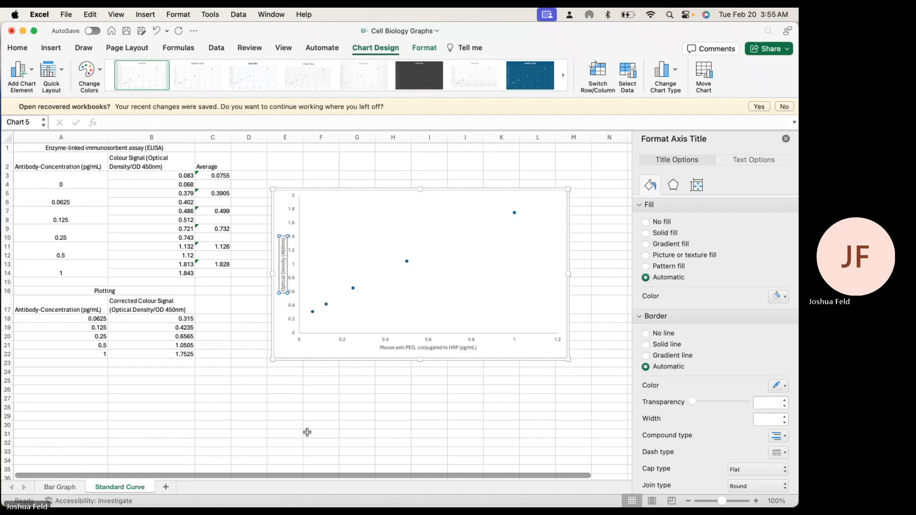
{"action": "left_click", "coordinate": [295, 407]}
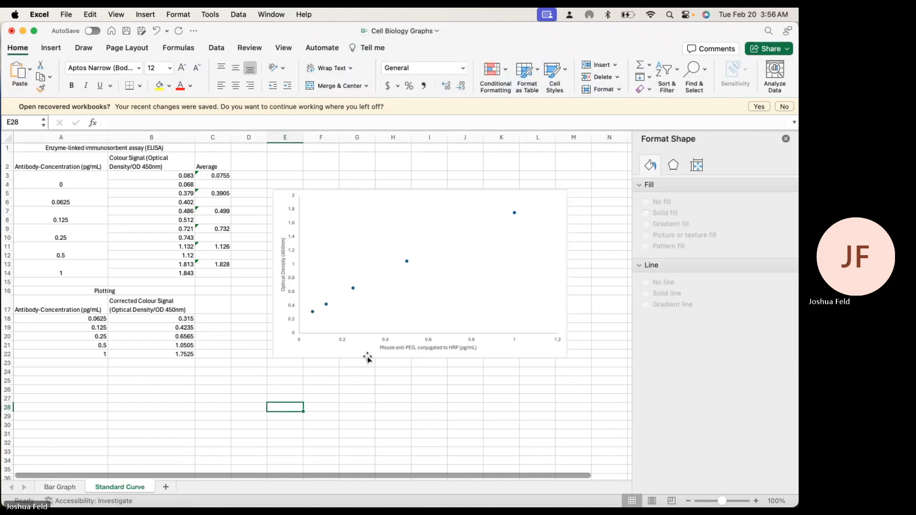
Add a linear trendline to the data points of the scatter chart
{"action": "left_click", "coordinate": [308, 348]}
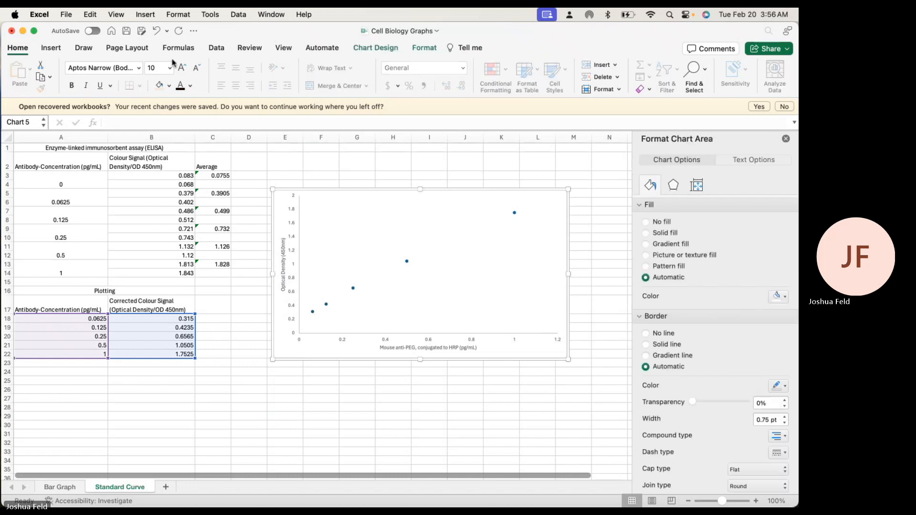
{"action": "left_click", "coordinate": [357, 47]}
{"action": "left_click", "coordinate": [33, 70]}
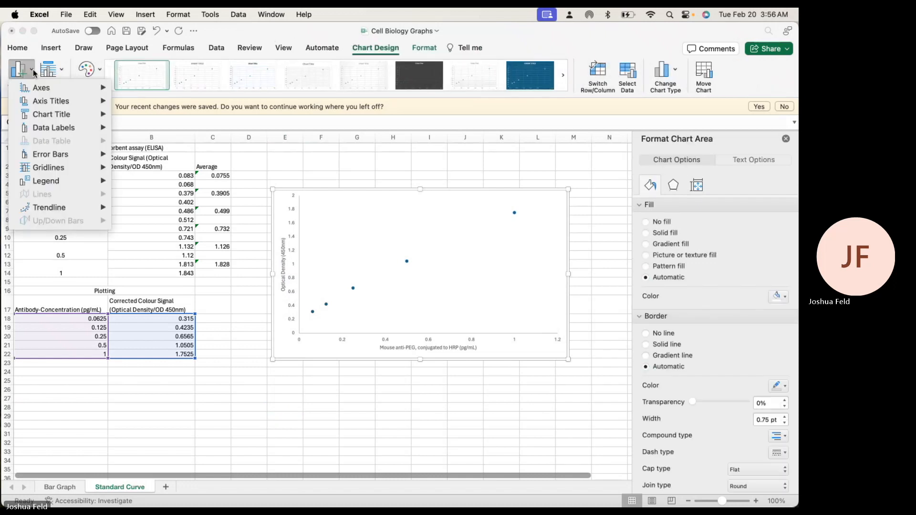
{"action": "mouse_move", "coordinate": [44, 208]}
{"action": "left_click", "coordinate": [174, 234]}
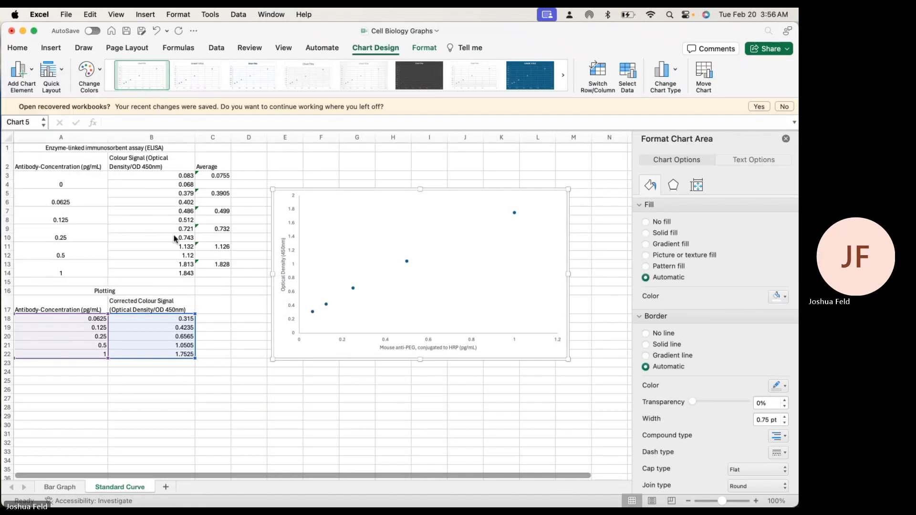
Format the scatter chart's trendline as a solid black line with a continuous dash type
{"action": "left_click", "coordinate": [378, 281]}
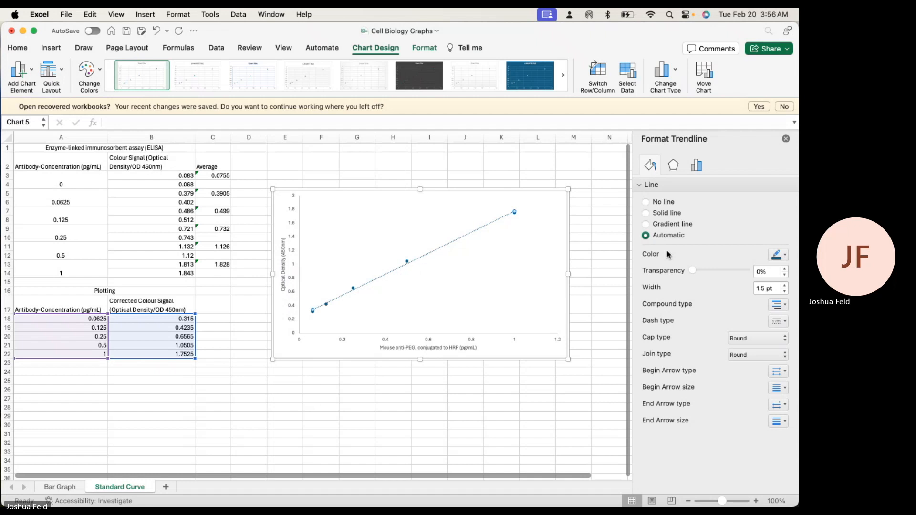
{"action": "left_click", "coordinate": [647, 213]}
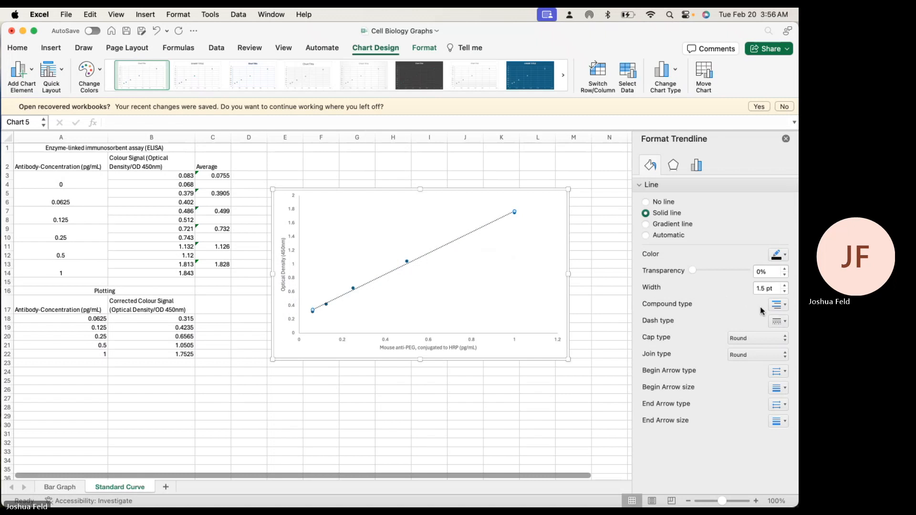
{"action": "left_click", "coordinate": [779, 322]}
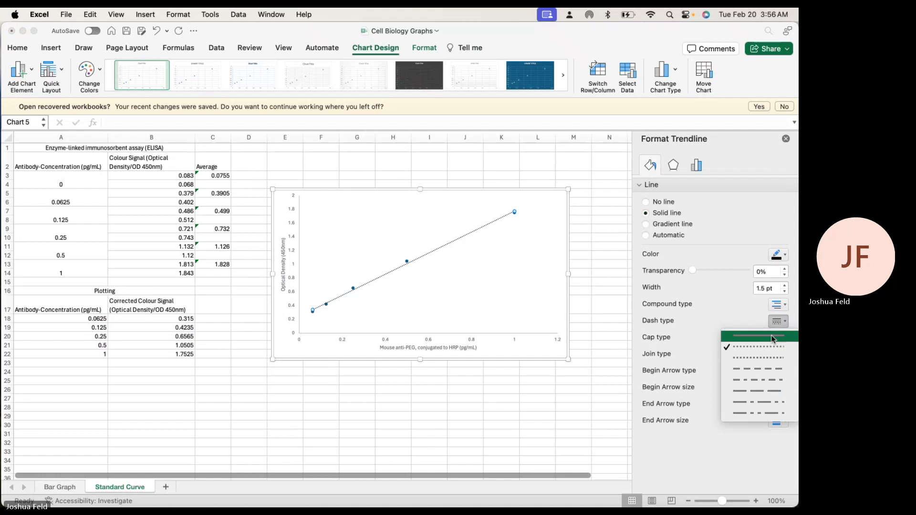
{"action": "left_click", "coordinate": [773, 336]}
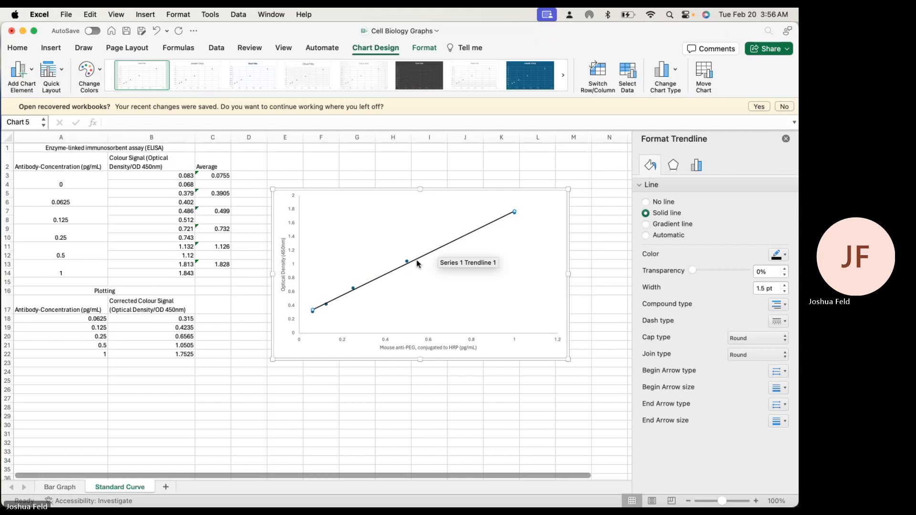
{"action": "left_click", "coordinate": [781, 257]}
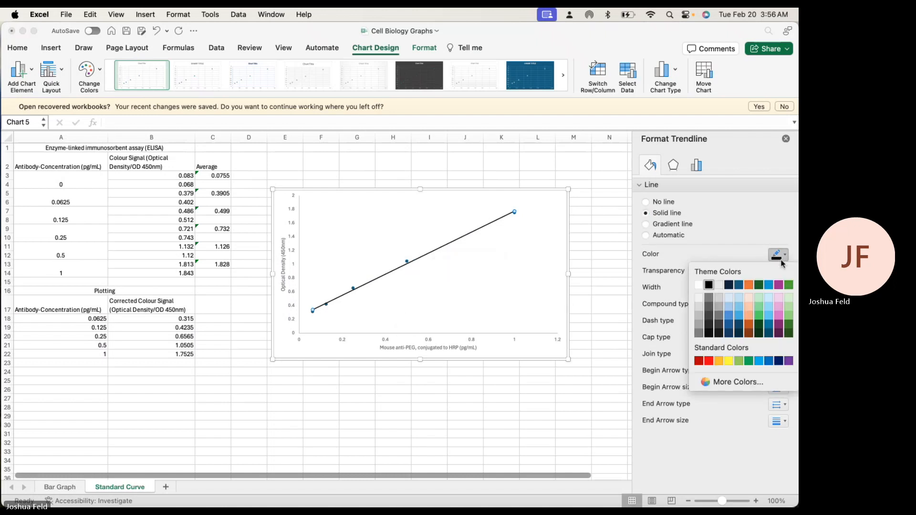
{"action": "left_click", "coordinate": [709, 296]}
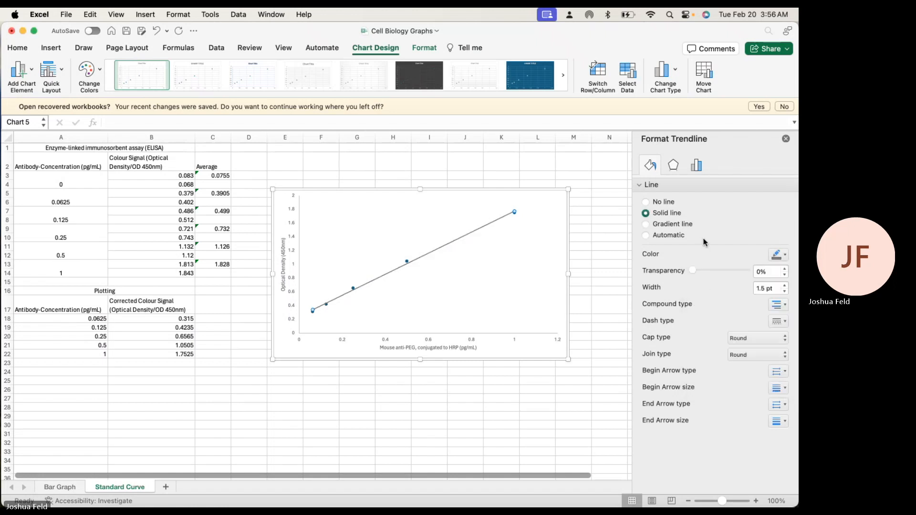
{"action": "left_click", "coordinate": [783, 255]}
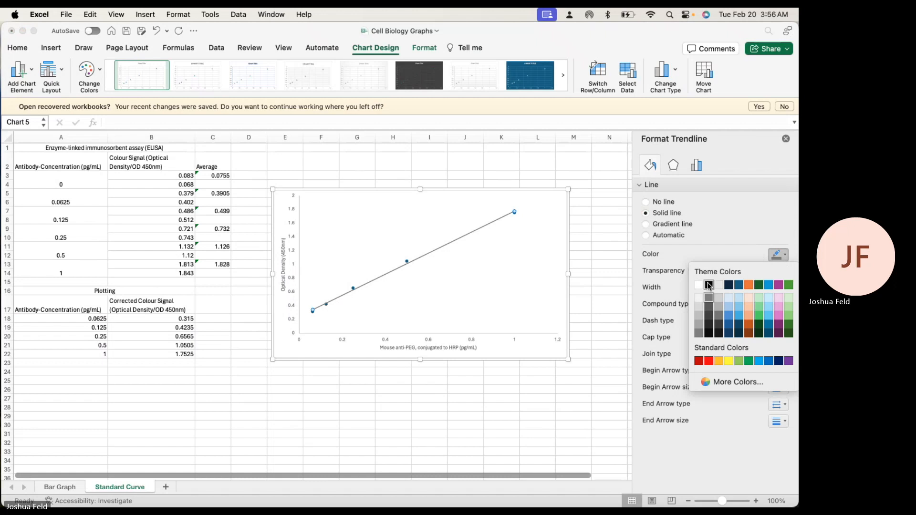
{"action": "left_click", "coordinate": [709, 285]}
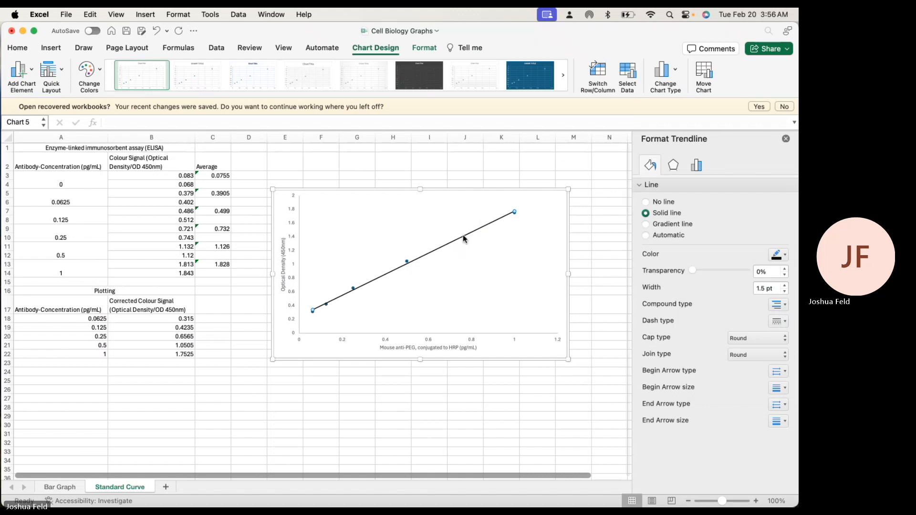
Display the trendline's equation and R-squared value on the chart and move their label clear of the line
{"action": "left_click", "coordinate": [697, 167]}
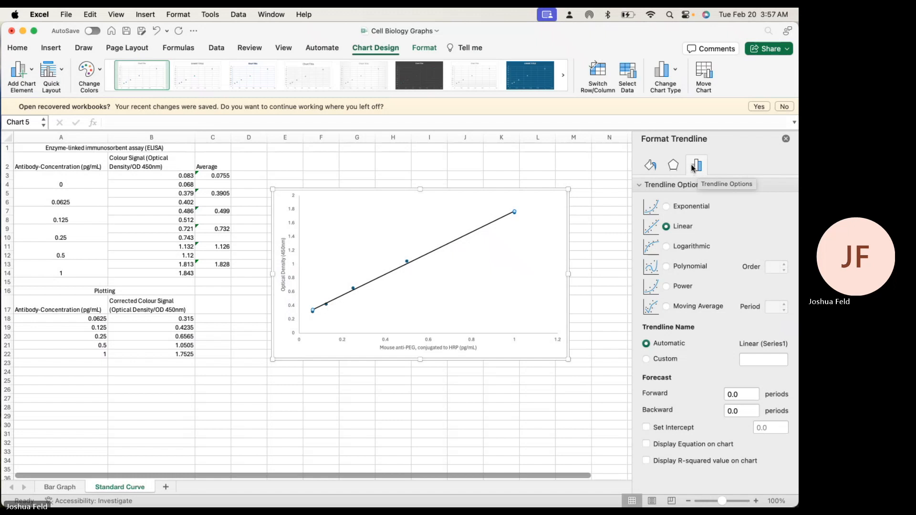
{"action": "left_click", "coordinate": [646, 444]}
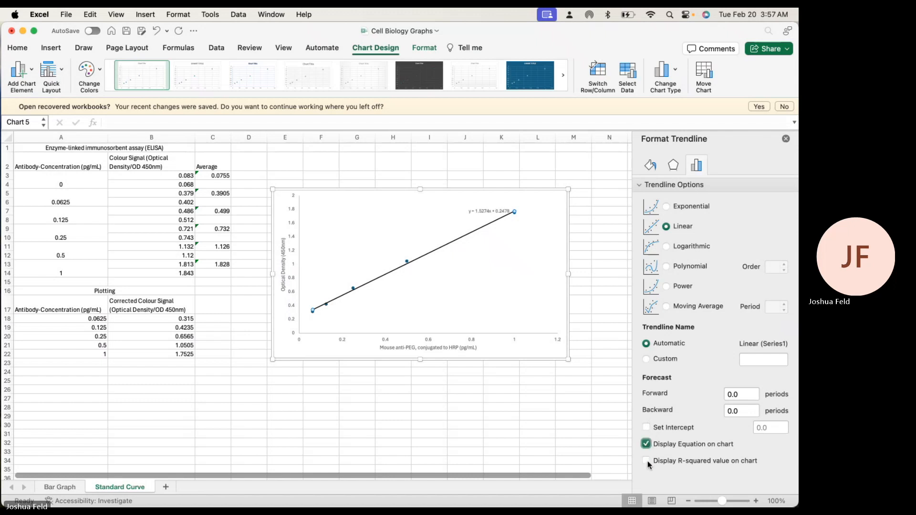
{"action": "left_click", "coordinate": [647, 461]}
{"action": "left_click", "coordinate": [479, 208]}
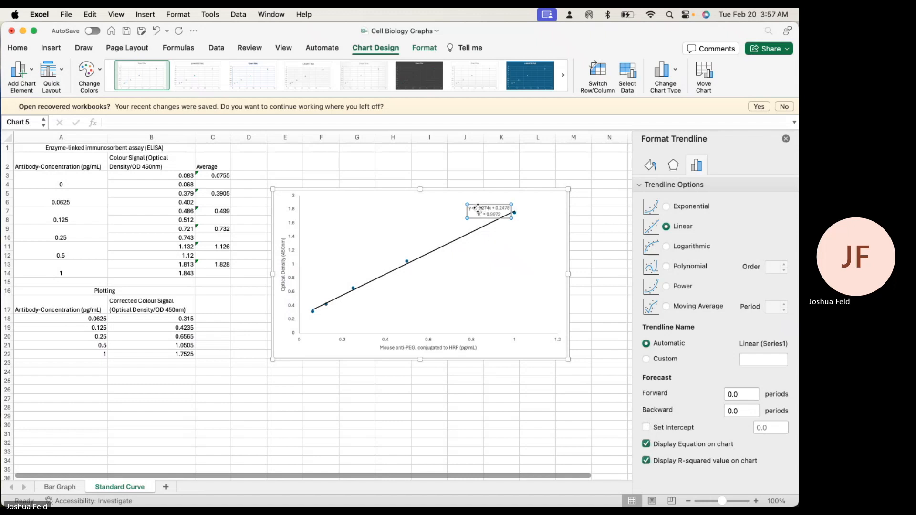
{"action": "left_click_drag", "start_coordinate": [458, 211], "coordinate": [457, 211]}
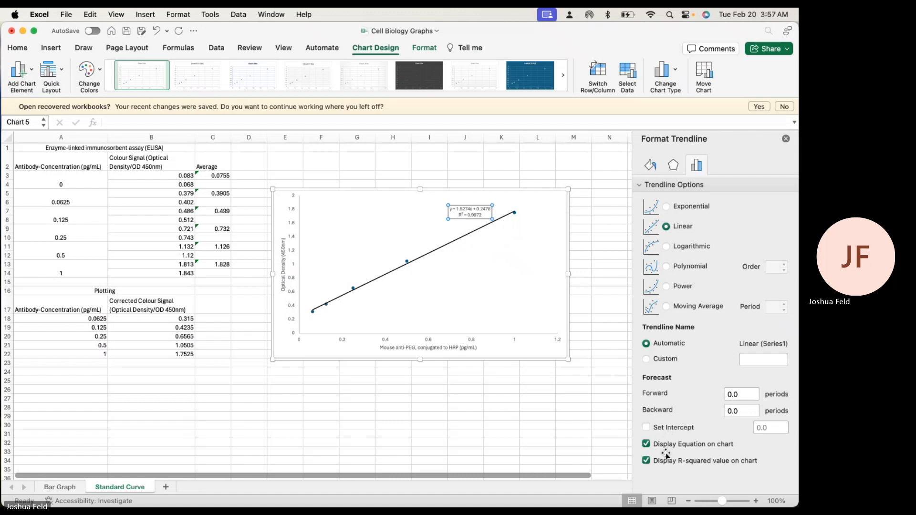
Try fixing the trendline's intercept at 0.0
{"action": "left_click", "coordinate": [467, 237]}
{"action": "left_click", "coordinate": [647, 428]}
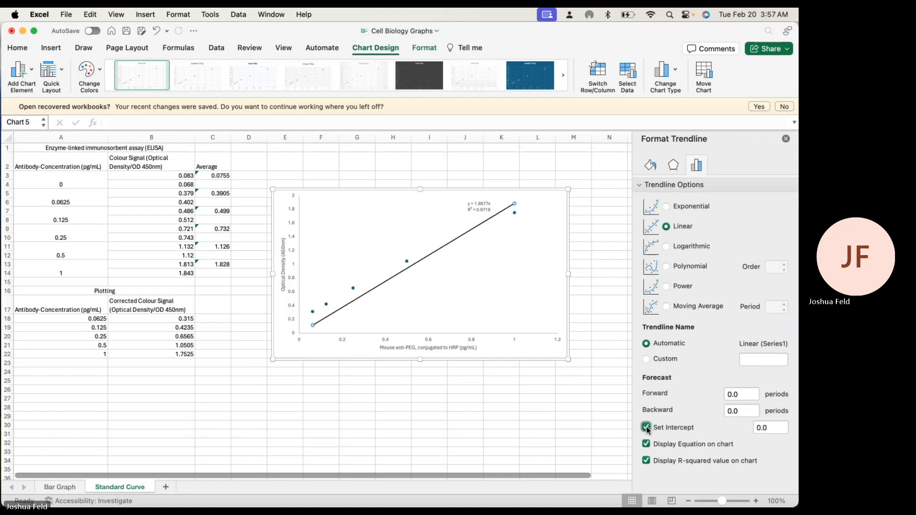
{"action": "left_click", "coordinate": [646, 428]}
{"action": "left_click", "coordinate": [646, 427]}
{"action": "left_click", "coordinate": [646, 428]}
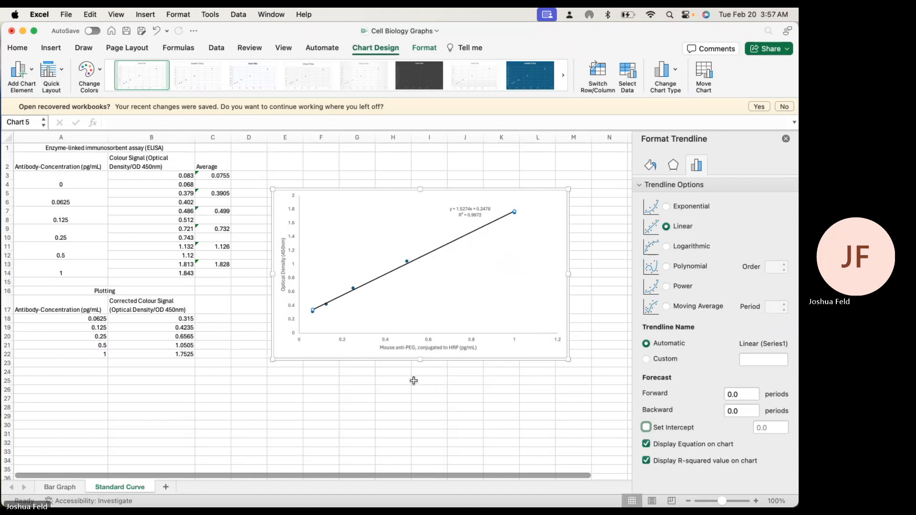
Set both the fill and the border colour of the data series markers to black
{"action": "left_click", "coordinate": [407, 263]}
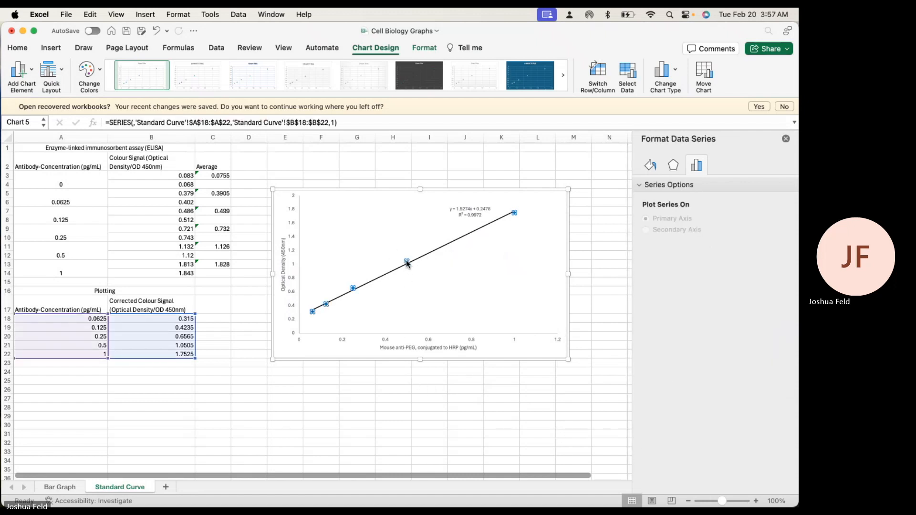
{"action": "left_click", "coordinate": [651, 166]}
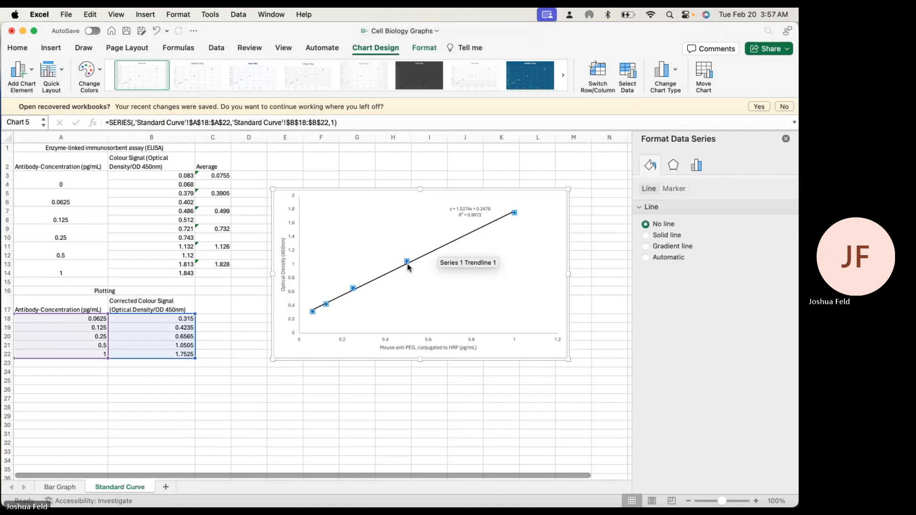
{"action": "left_click", "coordinate": [697, 166]}
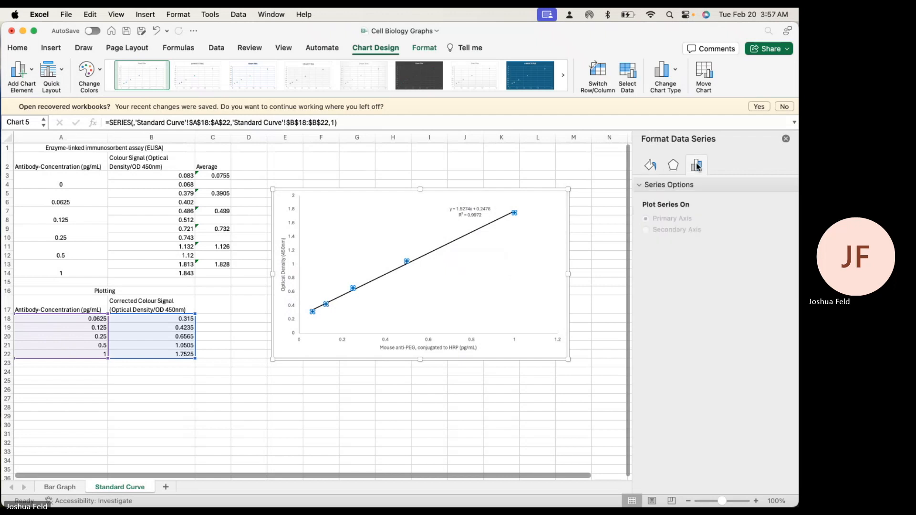
{"action": "left_click", "coordinate": [652, 167]}
{"action": "left_click", "coordinate": [674, 189]}
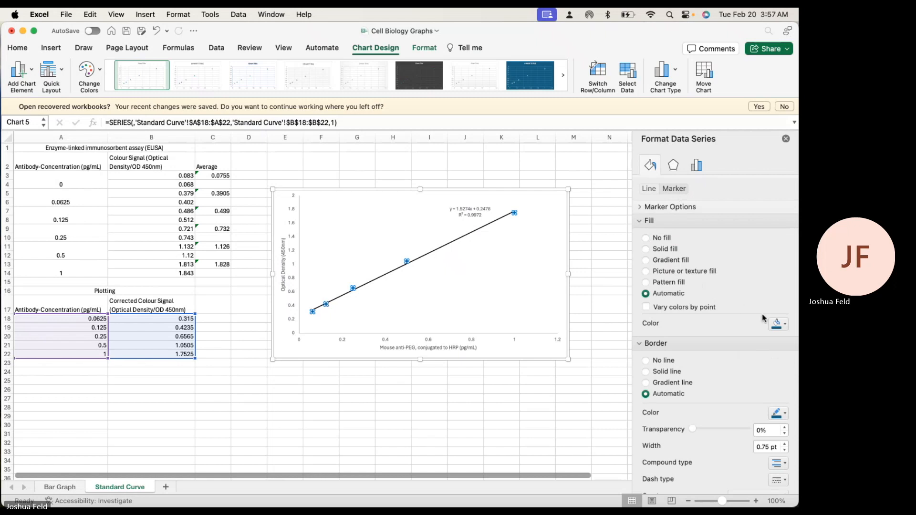
{"action": "left_click", "coordinate": [776, 324]}
{"action": "left_click", "coordinate": [712, 355]}
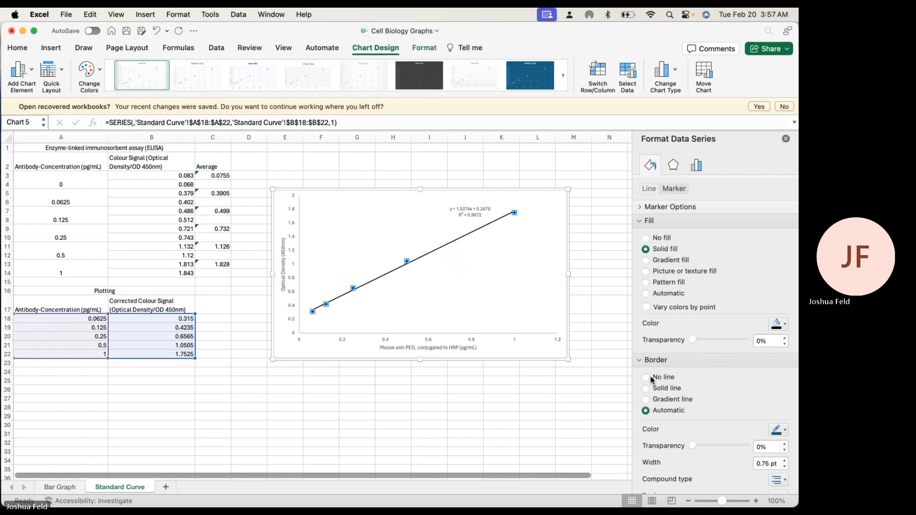
{"action": "left_click", "coordinate": [780, 430]}
{"action": "left_click", "coordinate": [710, 318]}
{"action": "left_click", "coordinate": [468, 397]}
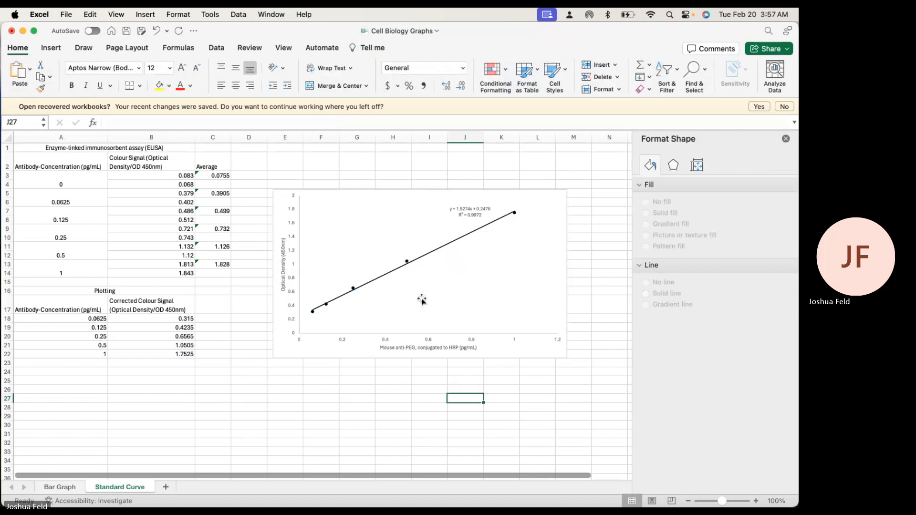
Change the data series markers to the built-in triangle type
{"action": "left_click", "coordinate": [407, 262]}
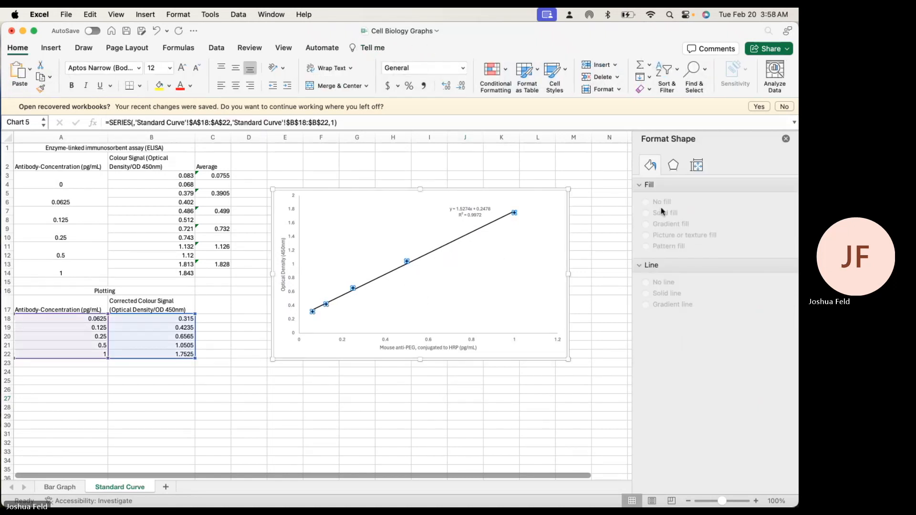
{"action": "left_click", "coordinate": [651, 165]}
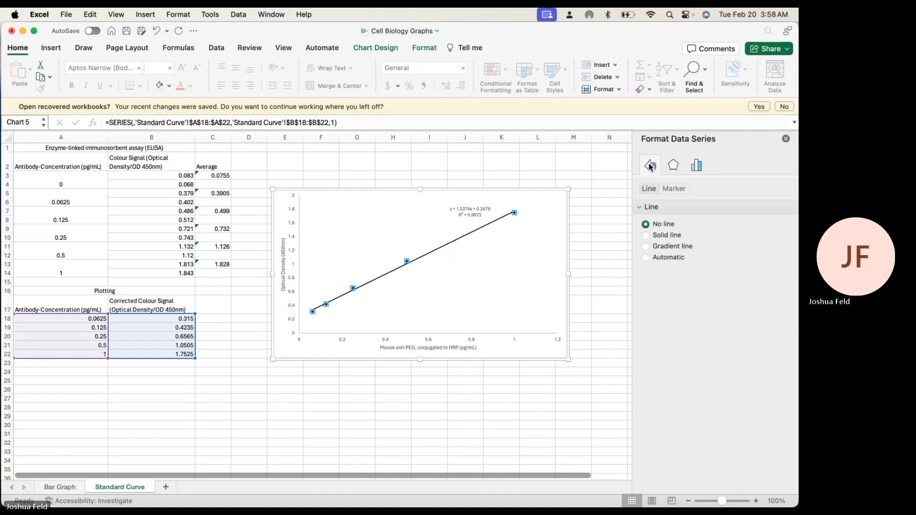
{"action": "left_click", "coordinate": [683, 190]}
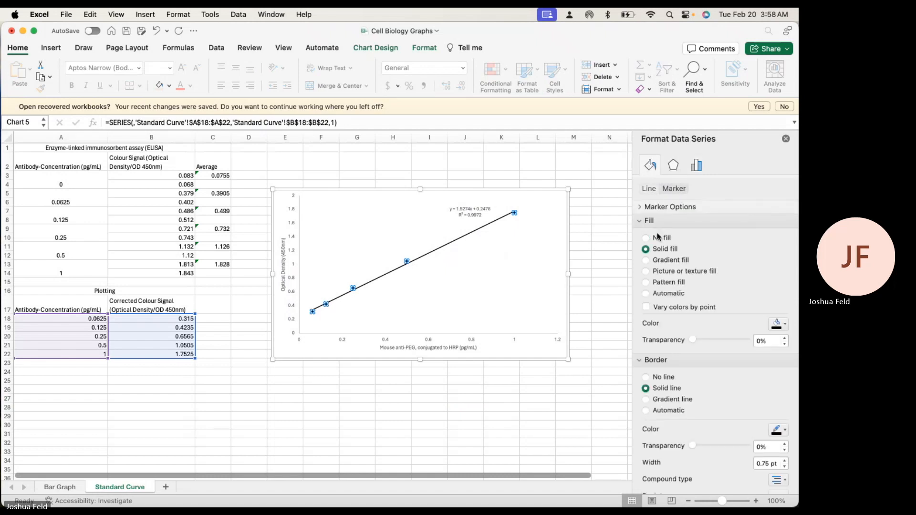
{"action": "left_click", "coordinate": [640, 208]}
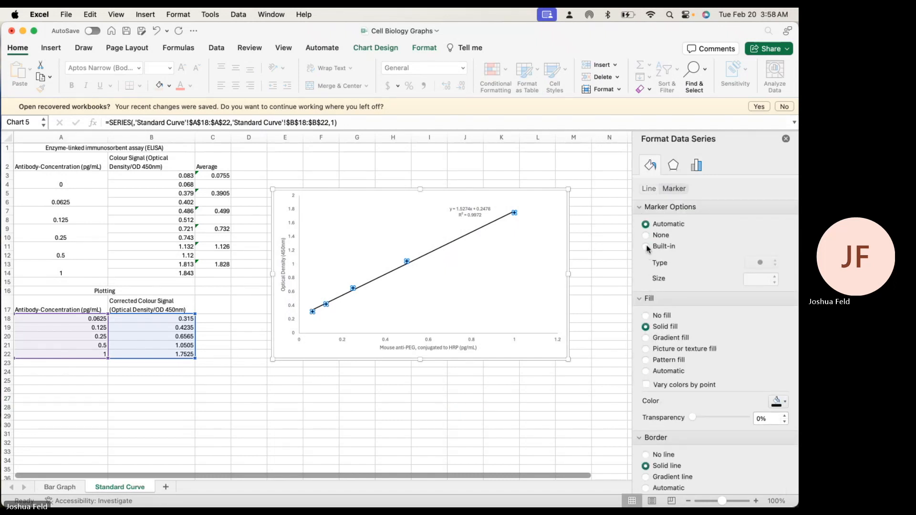
{"action": "left_click", "coordinate": [761, 262]}
{"action": "left_click", "coordinate": [757, 179]}
{"action": "left_click", "coordinate": [760, 263]}
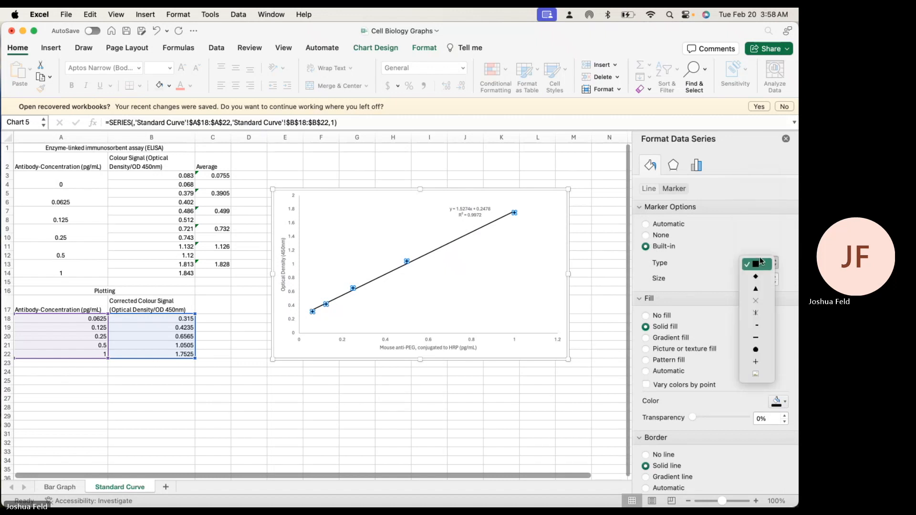
{"action": "left_click", "coordinate": [755, 289]}
{"action": "left_click", "coordinate": [588, 254]}
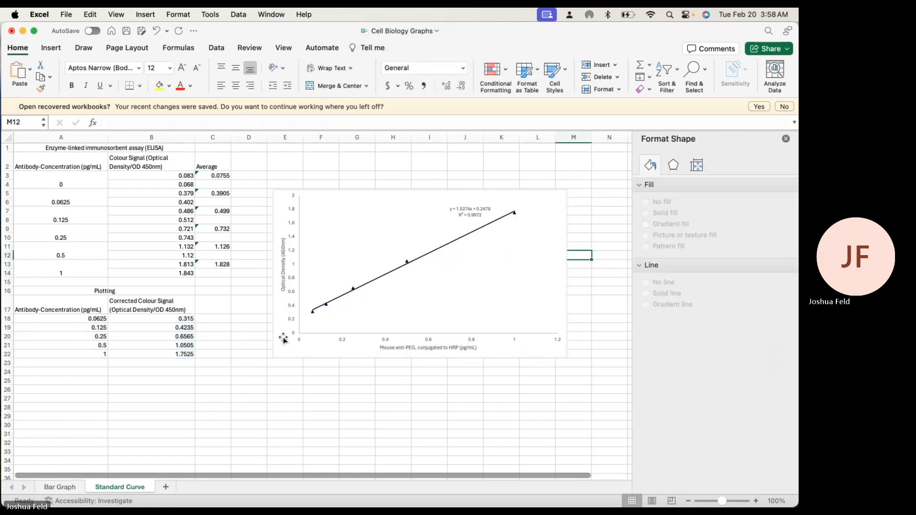
Format the "Optical Density (450nm)" vertical axis title as 14 pt black text
{"action": "left_click", "coordinate": [284, 277]}
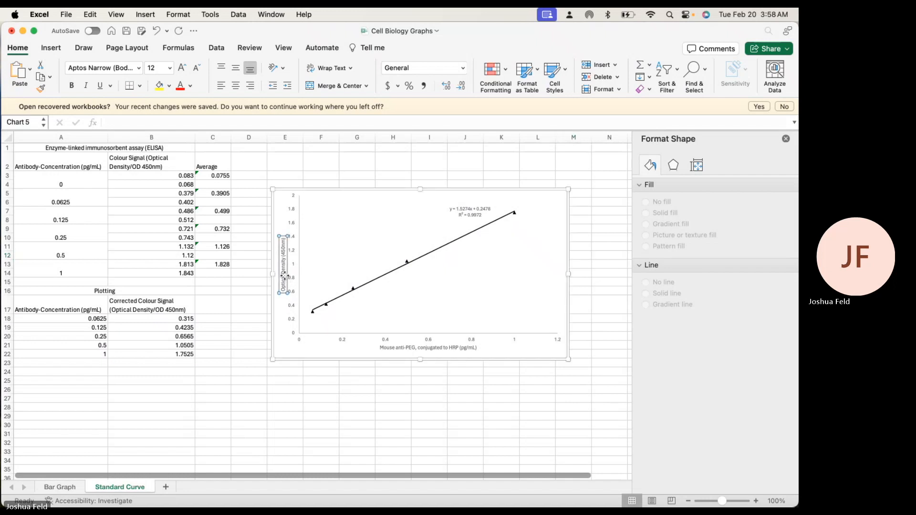
{"action": "left_click", "coordinate": [181, 68]}
{"action": "left_click", "coordinate": [181, 68]}
{"action": "left_click", "coordinate": [182, 68]}
{"action": "left_click", "coordinate": [181, 68]}
{"action": "left_click", "coordinate": [182, 68]}
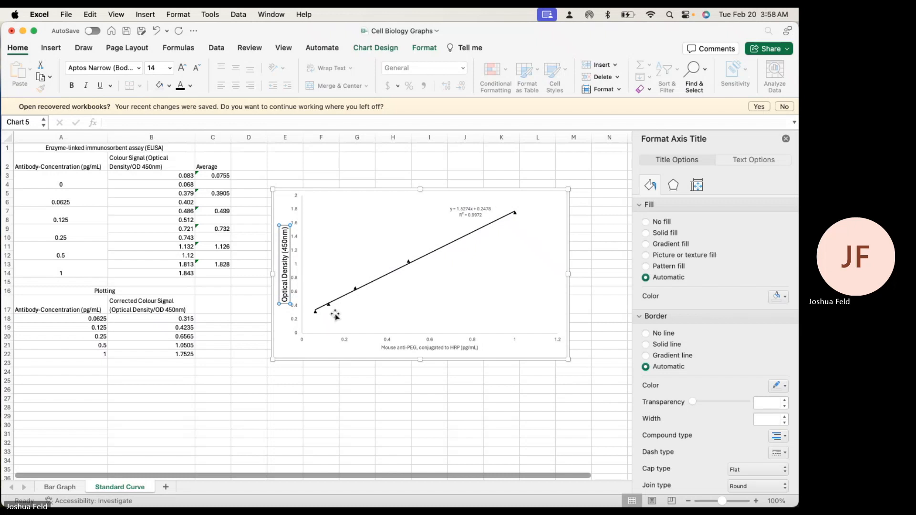
Format the number labels of the vertical and horizontal axes as 10 pt black text
{"action": "left_click", "coordinate": [295, 320]}
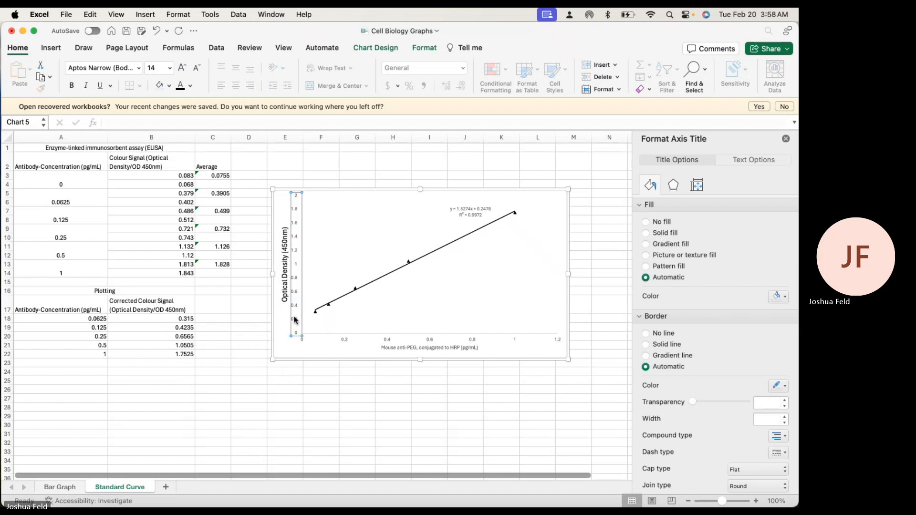
{"action": "left_click", "coordinate": [182, 68]}
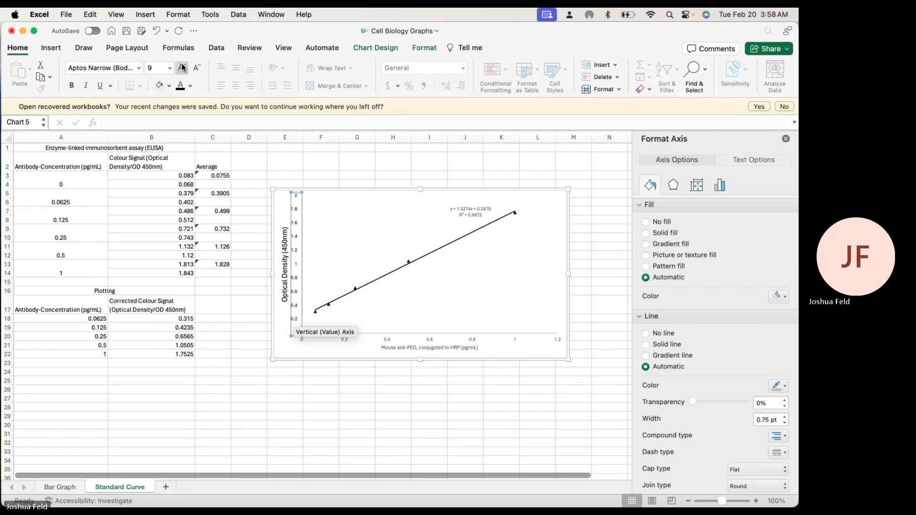
{"action": "left_click", "coordinate": [389, 340]}
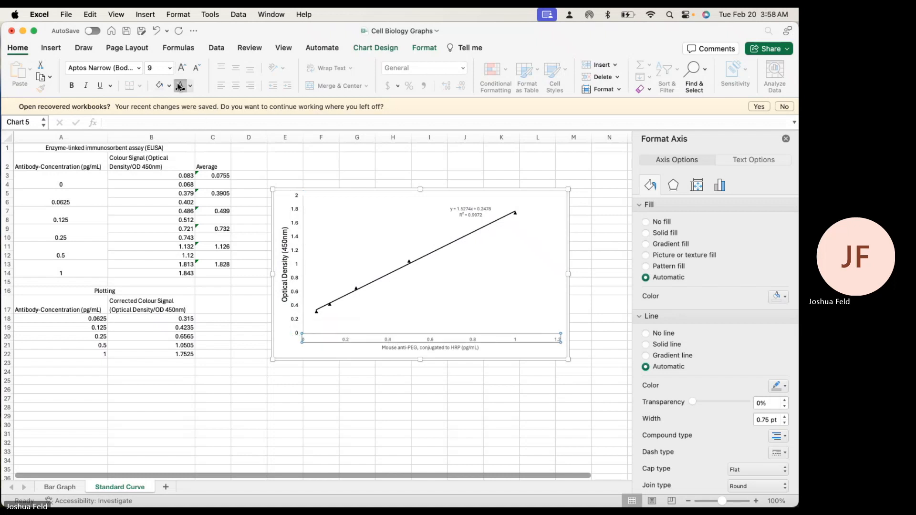
{"action": "left_click", "coordinate": [181, 68]}
Format the "Mouse anti-PEG, conjugated to HRP (pg/mL)" horizontal axis title as 16 pt black text
{"action": "left_click", "coordinate": [409, 348]}
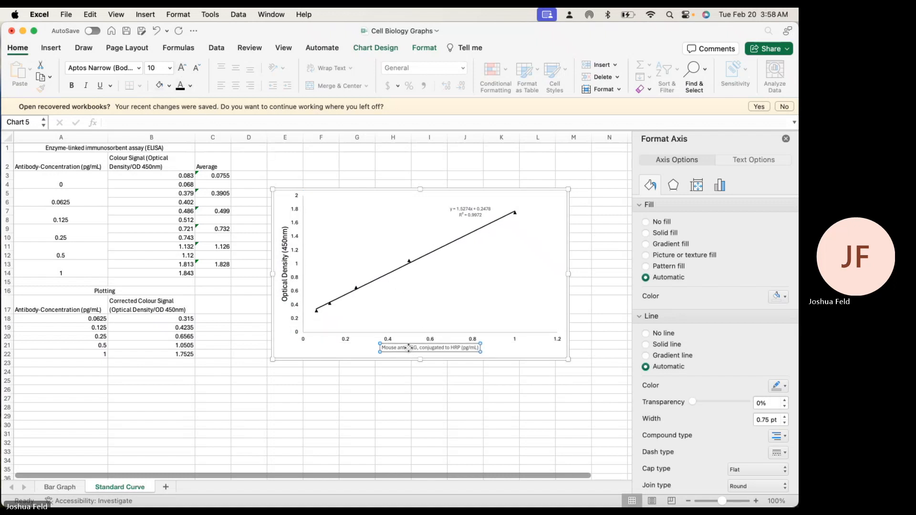
{"action": "left_click", "coordinate": [181, 68]}
{"action": "left_click", "coordinate": [284, 260]}
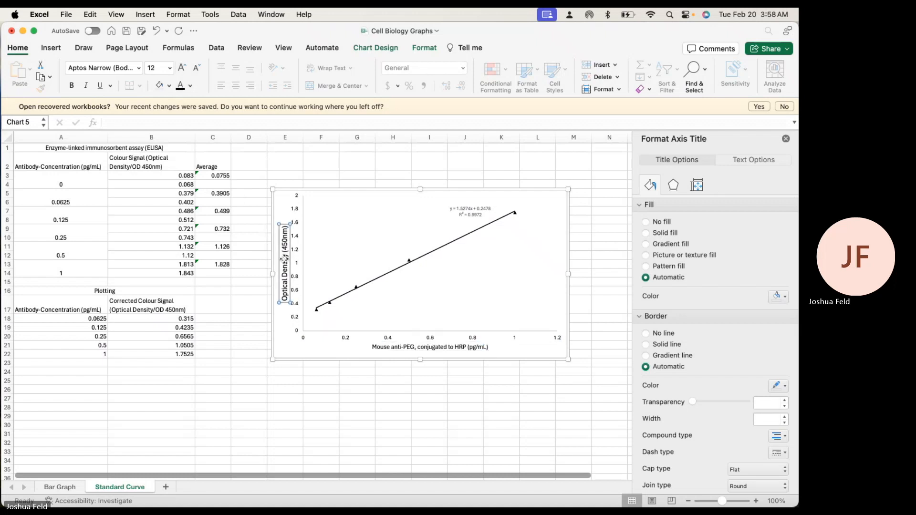
{"action": "left_click", "coordinate": [404, 347]}
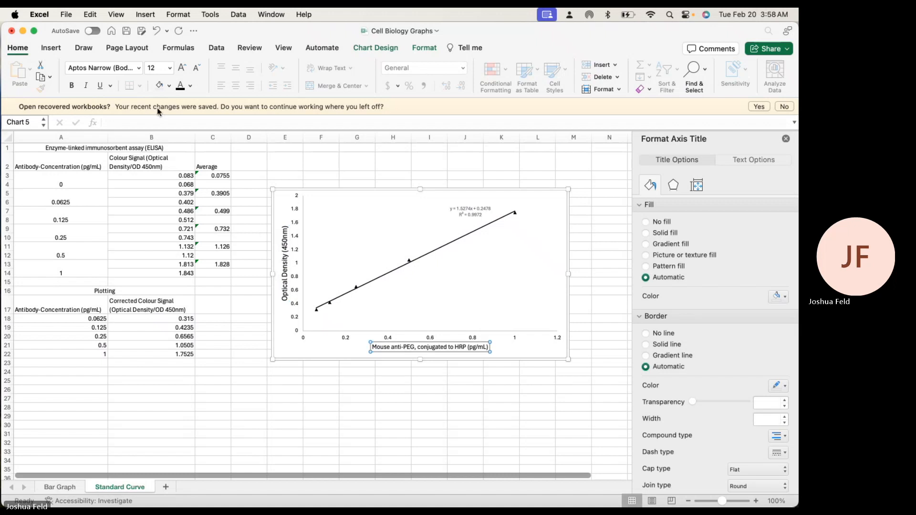
{"action": "left_click", "coordinate": [183, 69]}
{"action": "left_click", "coordinate": [183, 69]}
{"action": "left_click", "coordinate": [349, 380]}
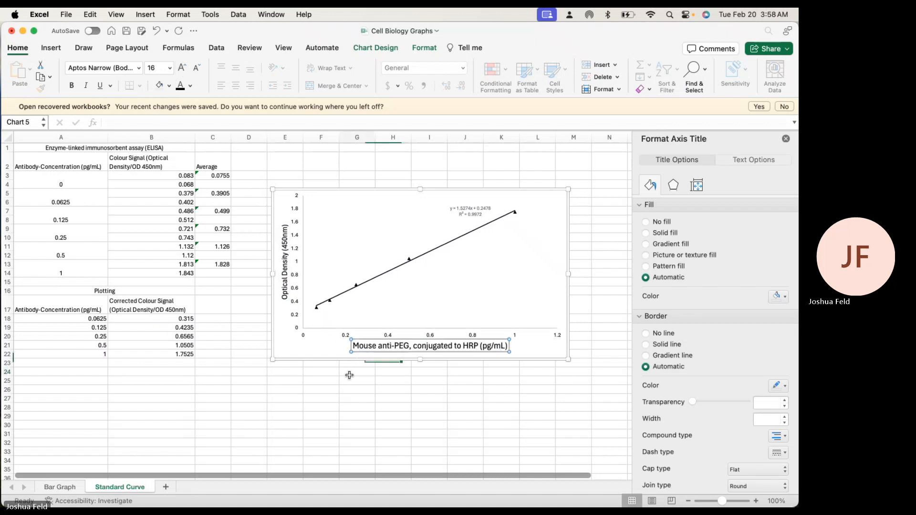
Set the horizontal axis to no fill with a solid line, and give the vertical axis a solid line as well
{"action": "left_click", "coordinate": [348, 380]}
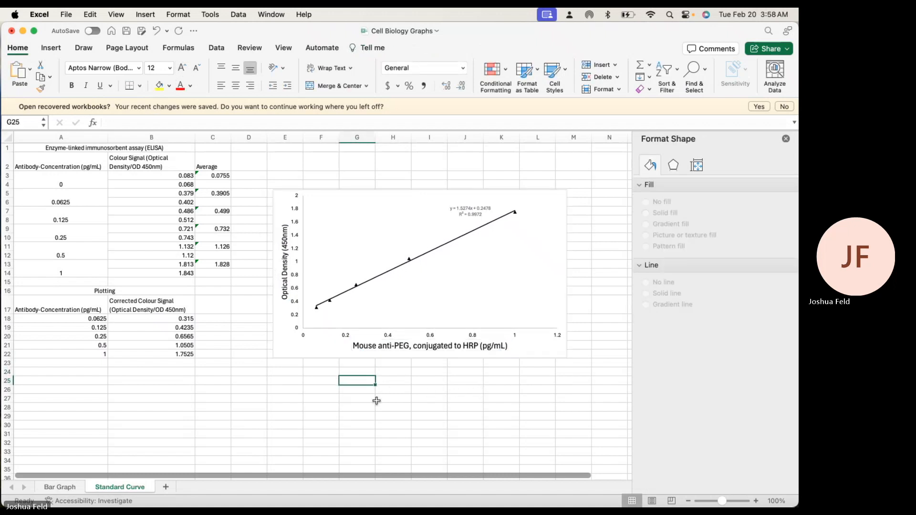
{"action": "left_click", "coordinate": [312, 334]}
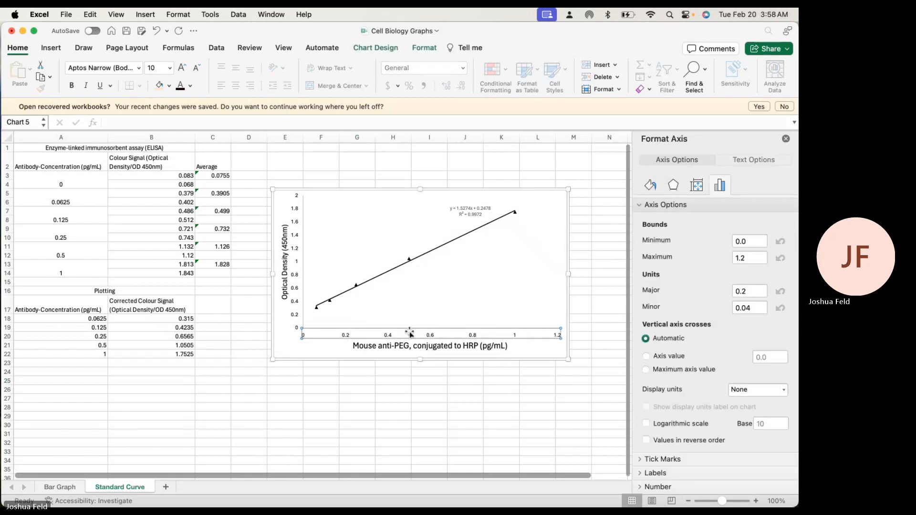
{"action": "left_click", "coordinate": [651, 187]}
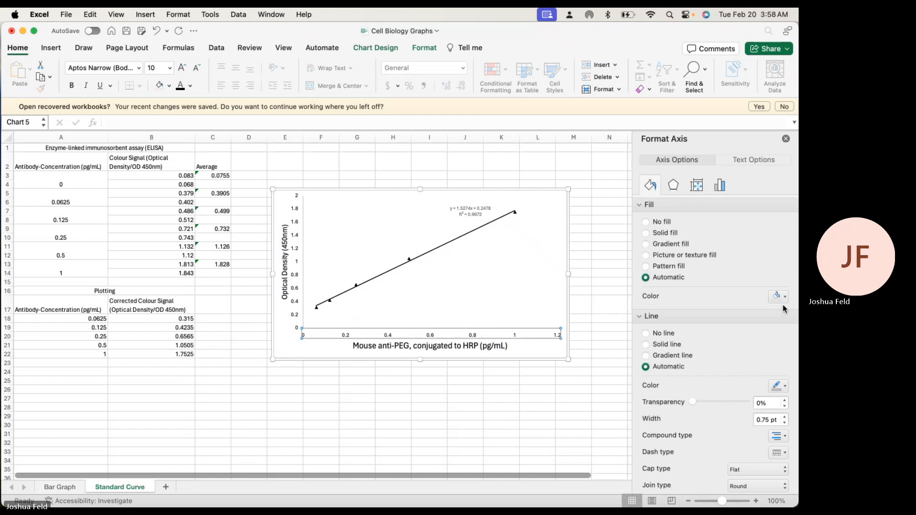
{"action": "left_click", "coordinate": [646, 232]}
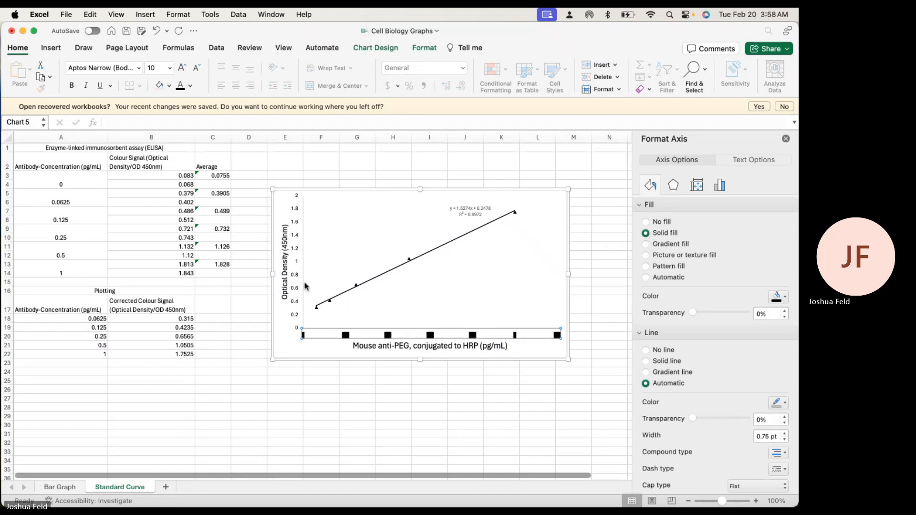
{"action": "left_click", "coordinate": [646, 223]}
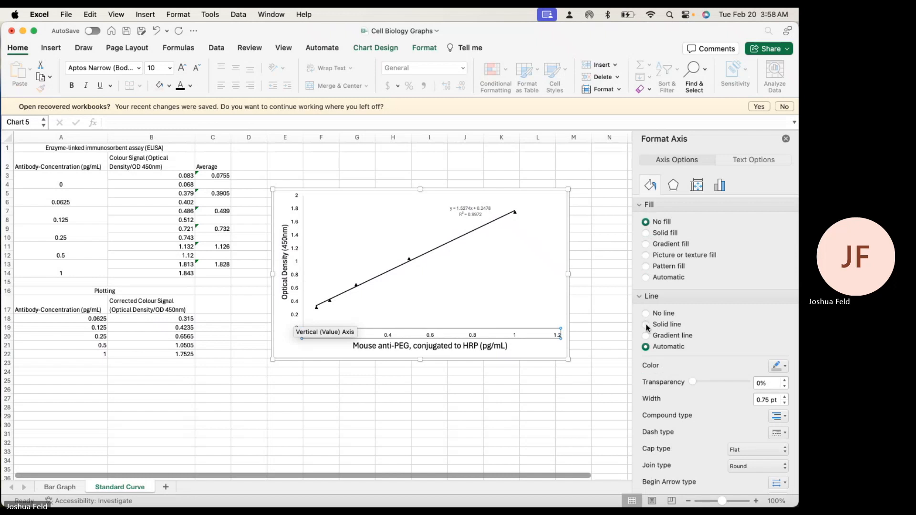
{"action": "left_click", "coordinate": [647, 325]}
{"action": "left_click", "coordinate": [295, 288]}
{"action": "left_click", "coordinate": [295, 287]}
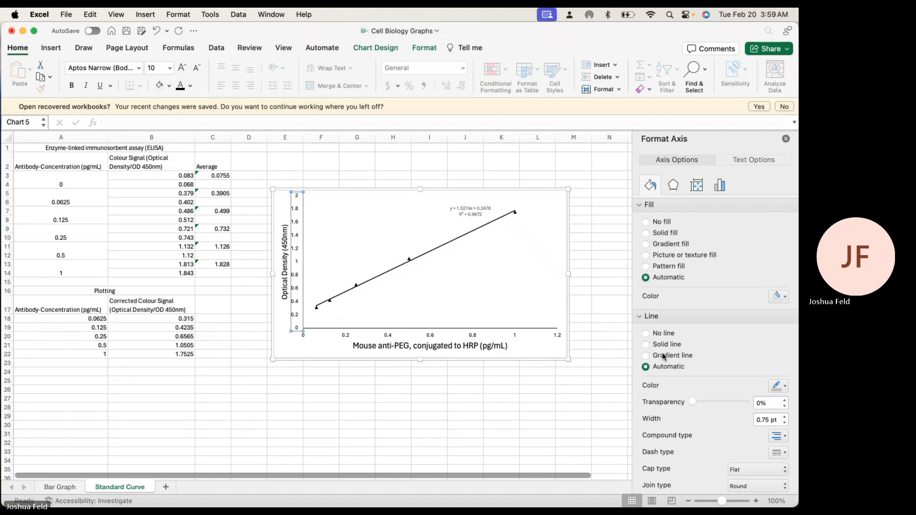
{"action": "left_click", "coordinate": [501, 399]}
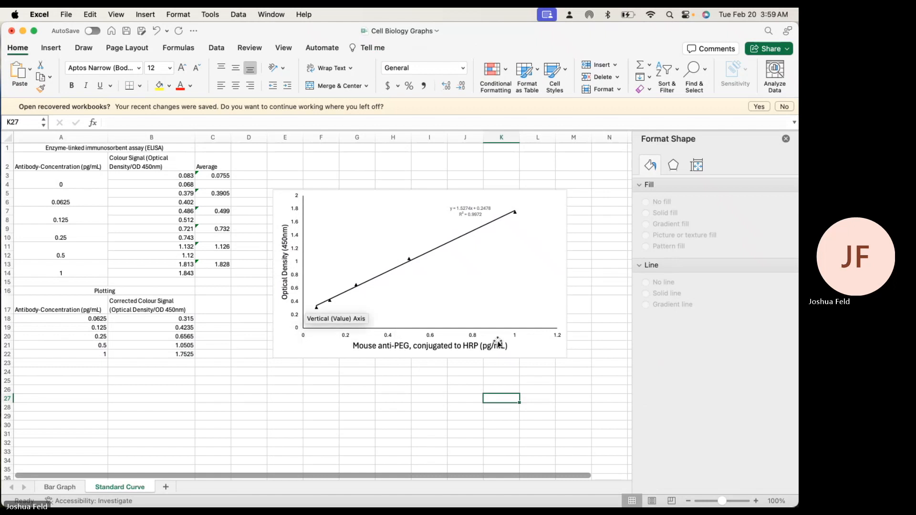
Remove the border line around the standard curve chart area
{"action": "left_click", "coordinate": [282, 351]}
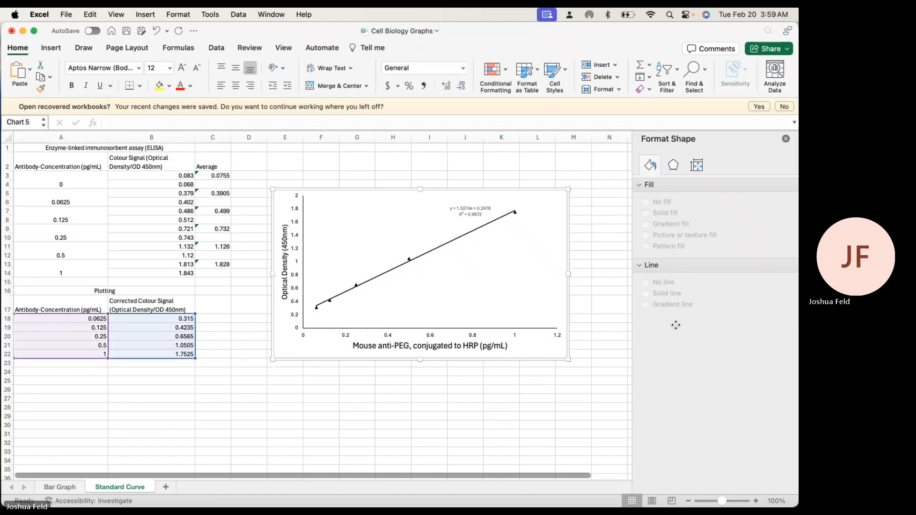
{"action": "left_click", "coordinate": [573, 225]}
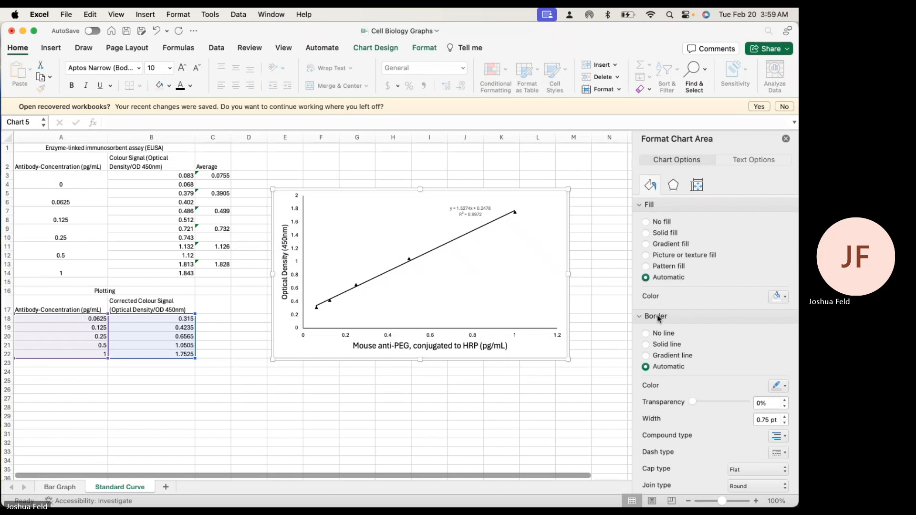
{"action": "left_click", "coordinate": [646, 333]}
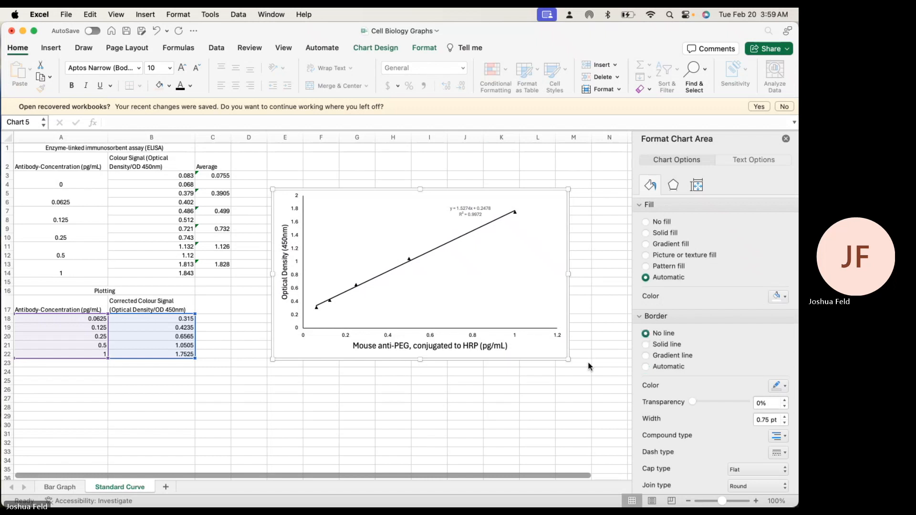
{"action": "left_click", "coordinate": [534, 408]}
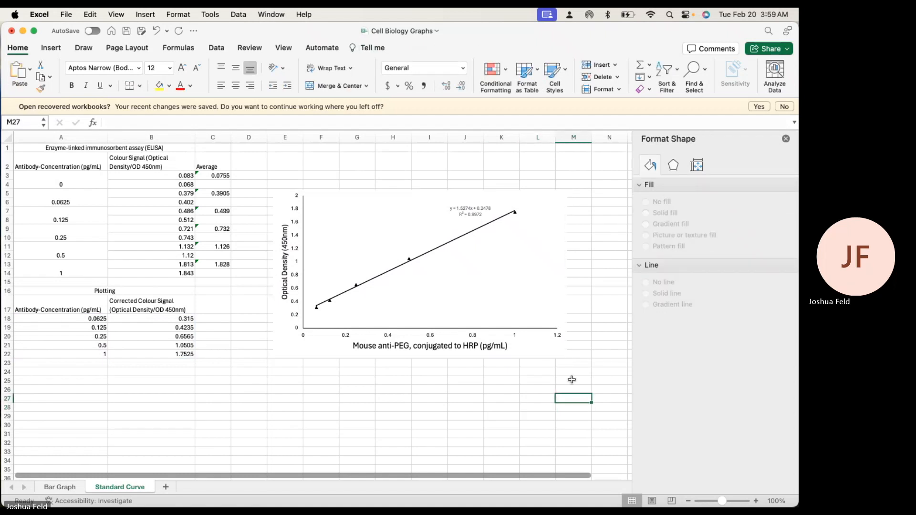
Copy the standard curve chart and paste it above the "Figure 2" caption in the Cell Biology (BIOL2020) Docs document in Word
{"action": "left_click", "coordinate": [557, 350]}
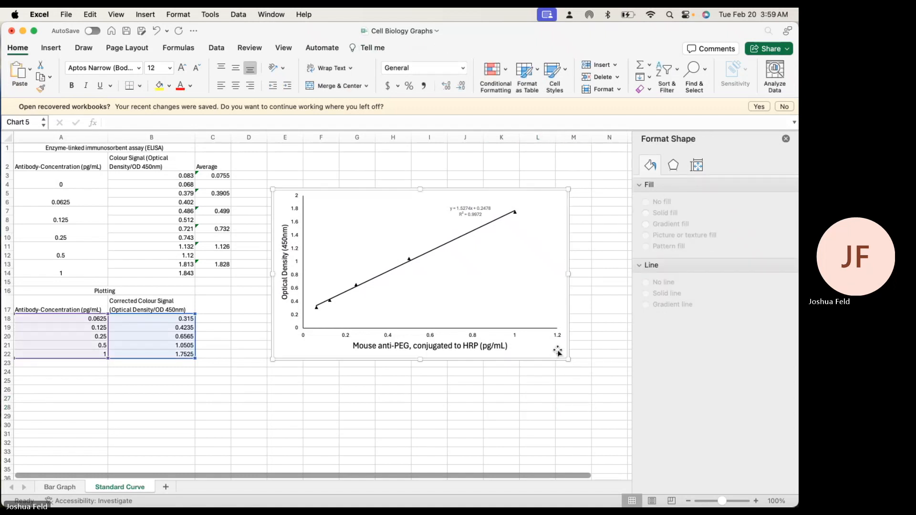
{"action": "key", "text": "ctrl+Up"}
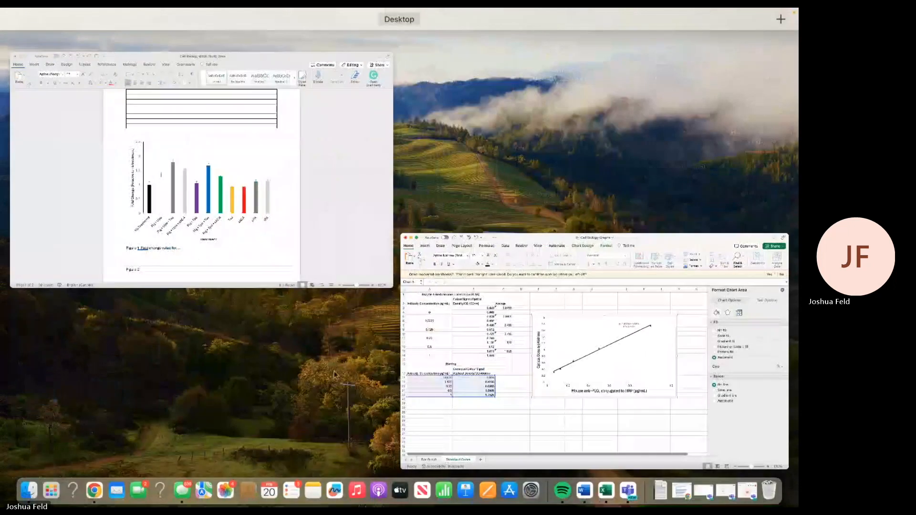
{"action": "left_click", "coordinate": [217, 242]}
{"action": "scroll", "coordinate": [303, 331], "scroll_direction": "down", "scroll_amount": 3}
{"action": "key", "text": "Return"}
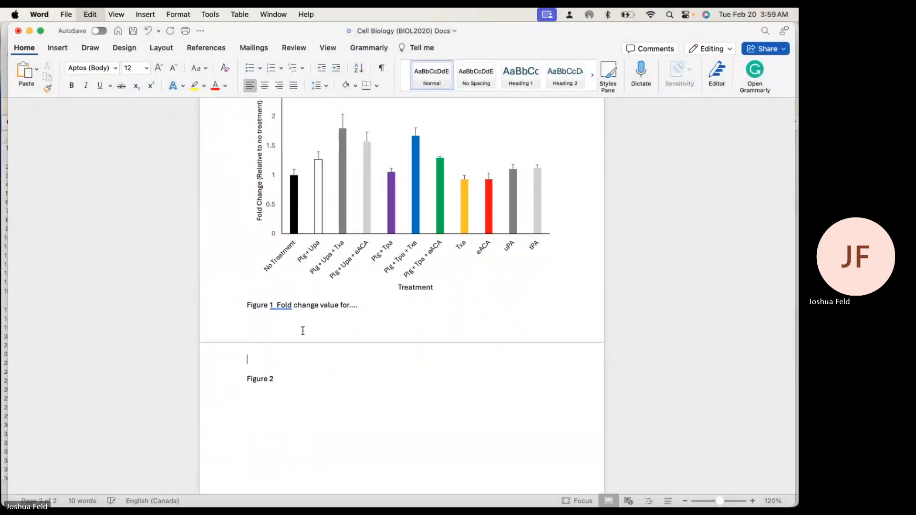
{"action": "key", "text": "super+v"}
{"action": "scroll", "coordinate": [394, 405], "scroll_direction": "down", "scroll_amount": 5}
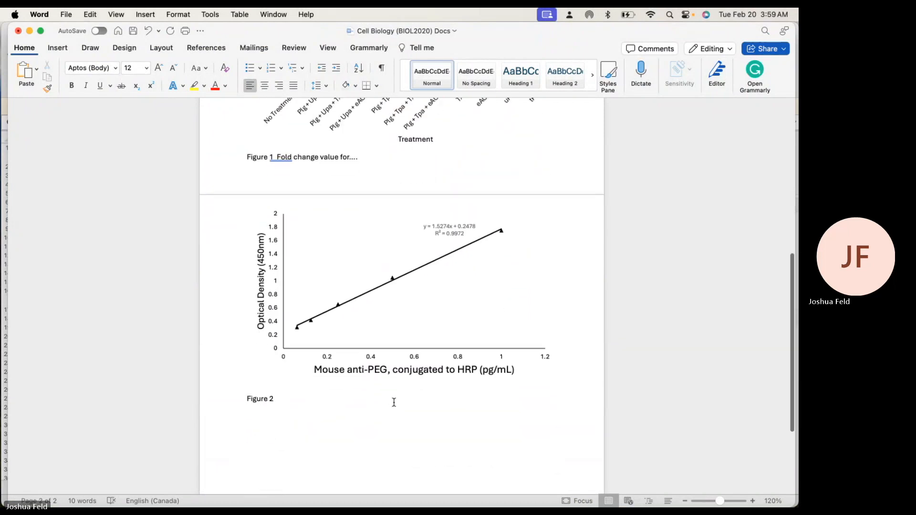
Complete the "Figure 2" caption with the text "Standard curve measuring..."
{"action": "left_click", "coordinate": [301, 398]}
{"action": "type", "text": "."}
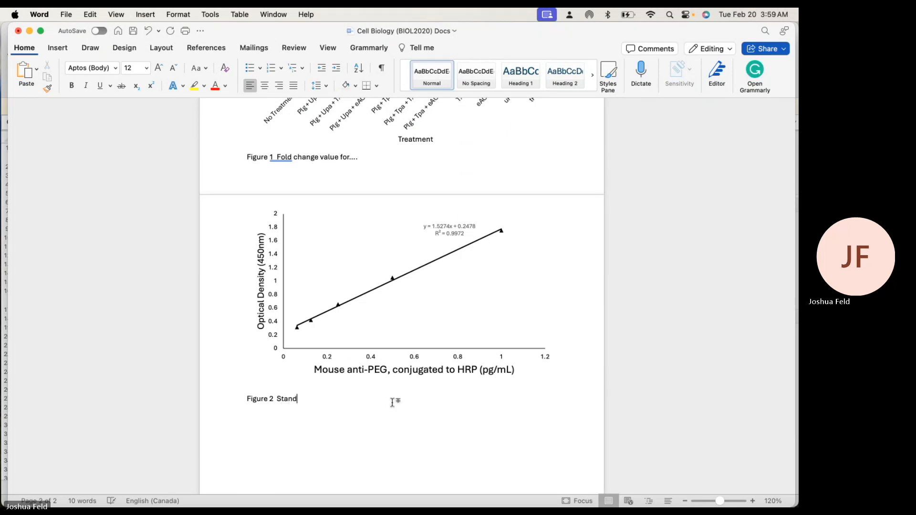
{"action": "type", "text": "Standard curve measuring..."}
{"action": "key", "text": "Return"}
Review the document's figures and captions from Figure 2 back up to Table 1
{"action": "scroll", "coordinate": [394, 379], "scroll_direction": "up", "scroll_amount": 1}
{"action": "scroll", "coordinate": [392, 375], "scroll_direction": "up", "scroll_amount": 2}
{"action": "scroll", "coordinate": [392, 376], "scroll_direction": "down", "scroll_amount": 3}
{"action": "scroll", "coordinate": [392, 376], "scroll_direction": "up", "scroll_amount": 8}
{"action": "scroll", "coordinate": [392, 375], "scroll_direction": "up", "scroll_amount": 5}
{"action": "scroll", "coordinate": [392, 376], "scroll_direction": "down", "scroll_amount": 10}
{"action": "scroll", "coordinate": [392, 376], "scroll_direction": "up", "scroll_amount": 4}
{"action": "scroll", "coordinate": [391, 376], "scroll_direction": "up", "scroll_amount": 8}
Copy the ELISA data in A2:C14 of the Standard Curve sheet in Excel and return to the Word document
{"action": "key", "text": "ctrl+Up"}
{"action": "left_click", "coordinate": [591, 253]}
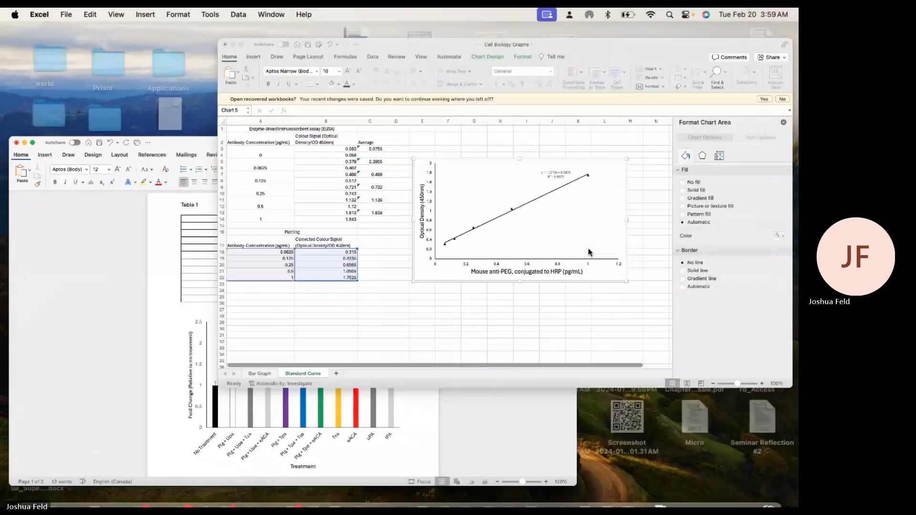
{"action": "left_click", "coordinate": [494, 389]}
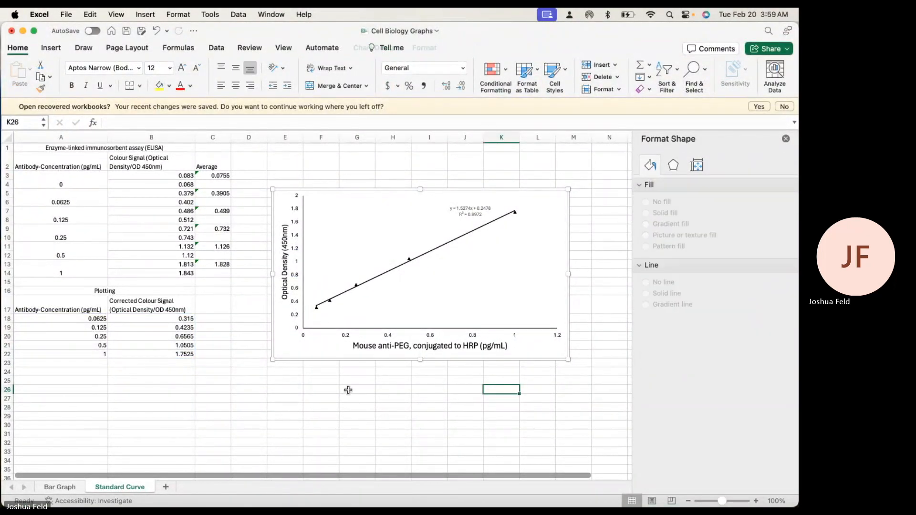
{"action": "left_click_drag", "start_coordinate": [93, 167], "coordinate": [220, 276]}
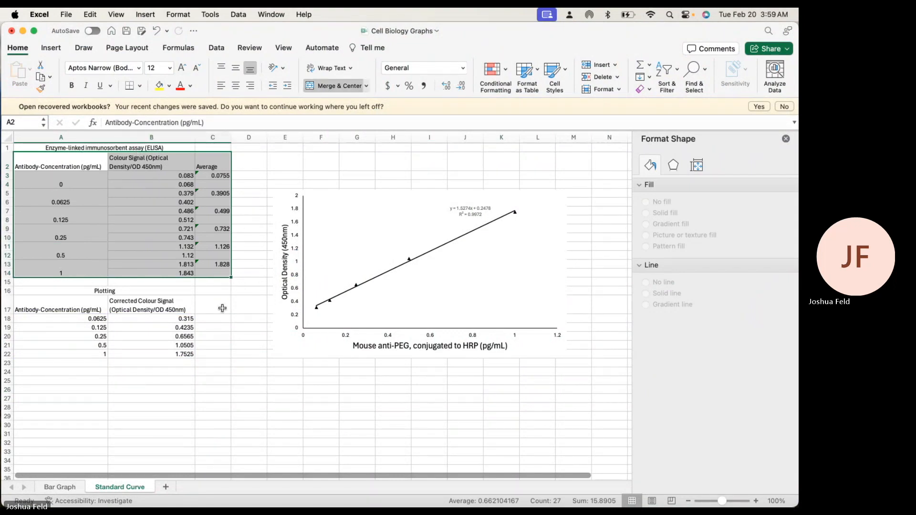
{"action": "key", "text": "ctrl+Up"}
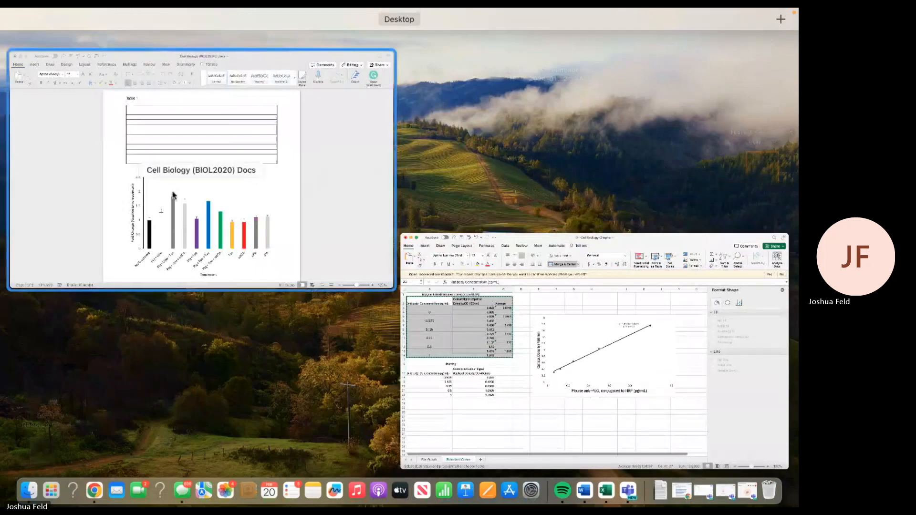
{"action": "left_click", "coordinate": [173, 194]}
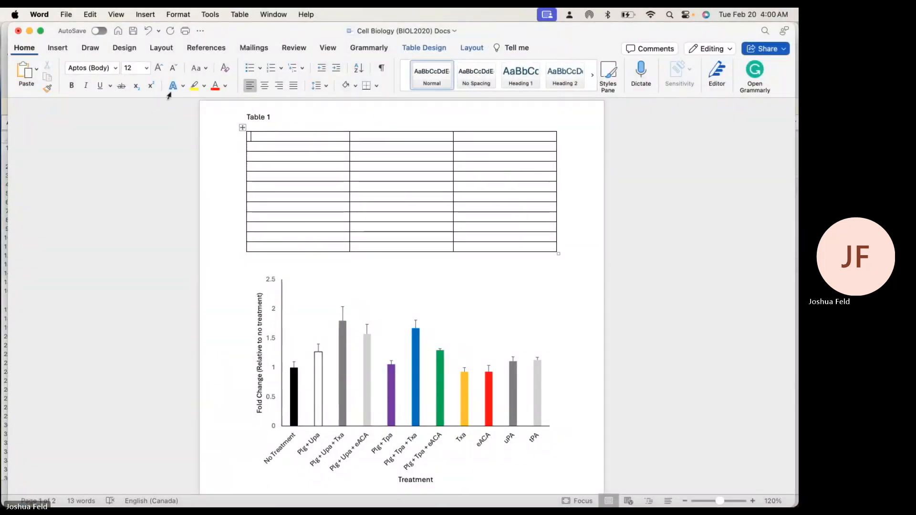
{"action": "left_click", "coordinate": [56, 47]}
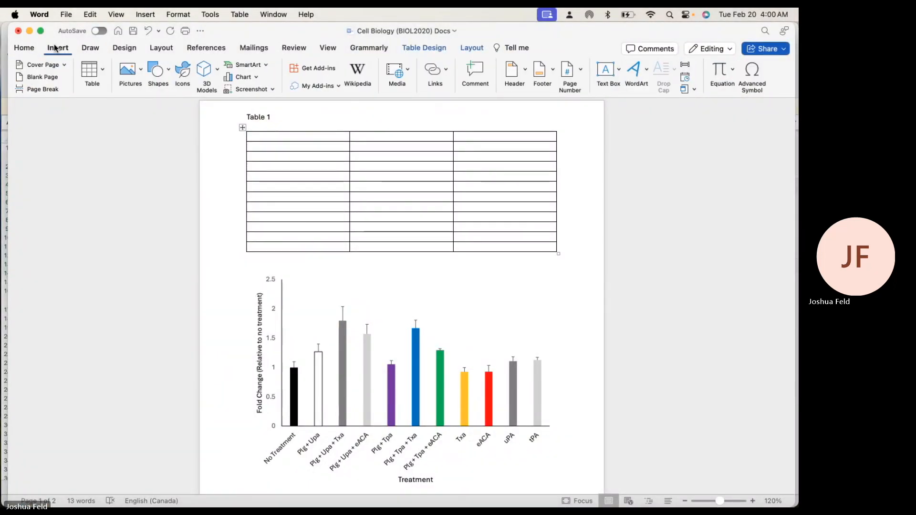
{"action": "left_click", "coordinate": [102, 69]}
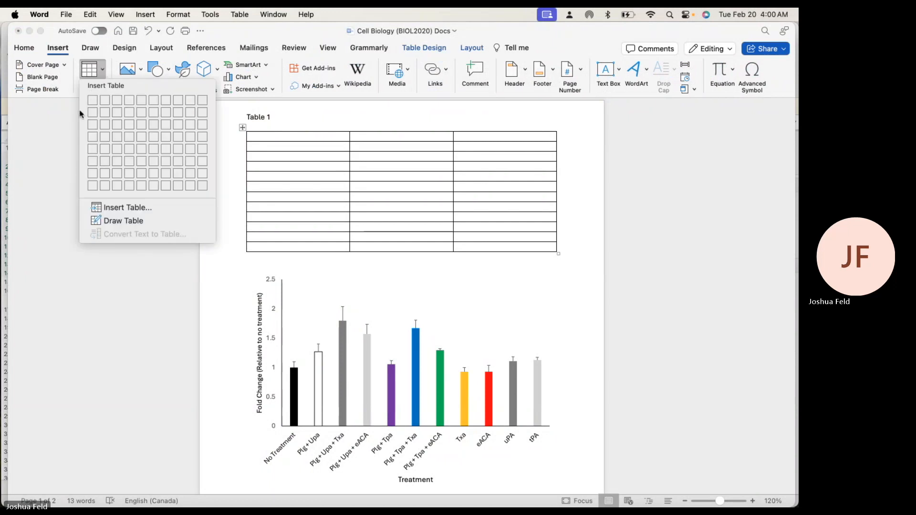
{"action": "left_click", "coordinate": [345, 135]}
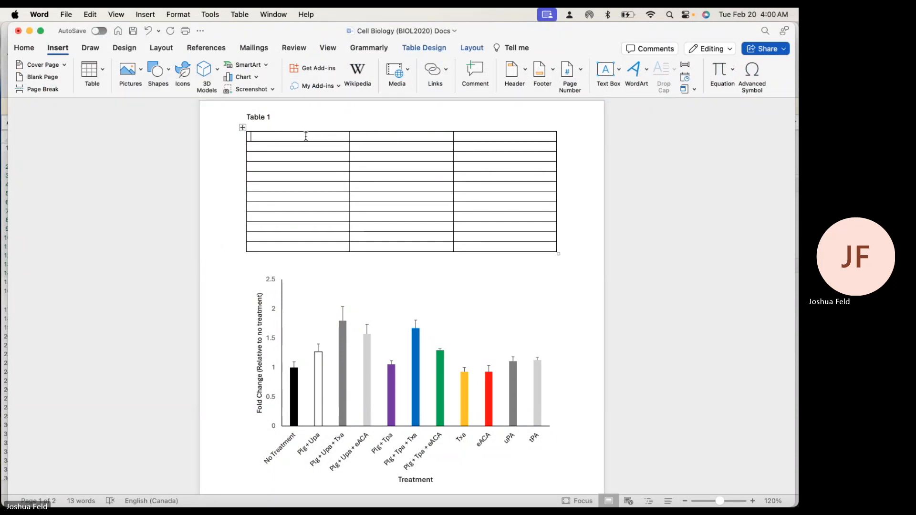
Paste the copied ELISA data over all the empty cells of Table 1
{"action": "left_click_drag", "start_coordinate": [304, 137], "coordinate": [510, 249]}
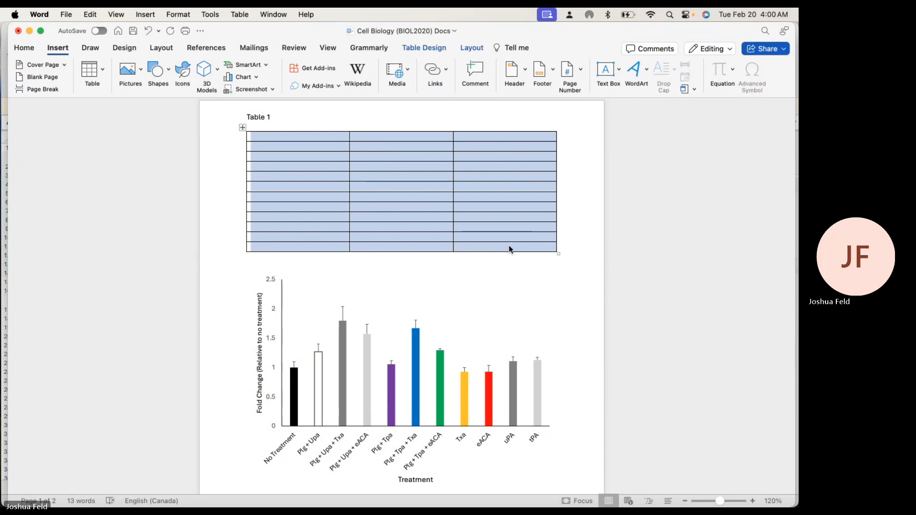
{"action": "type", "text": "Antibody-Concentration (pg/mL)\tColour Signal (Optical Density/OD 450nm)\tAverage 0\t0.083\t0.0755 \t0.068\t 0.0625\t0.379\t0.3905 \t0.402\t 0.125\t0.486\t0.499 \t0.512\t 0.25\t0.721\t0.732 \t0.743\t 0.5\t1.132\t1.126 \t1.12\t 1\t1.813\t1.828"}
{"action": "left_click", "coordinate": [561, 296]}
{"action": "scroll", "coordinate": [561, 297], "scroll_direction": "down", "scroll_amount": 1}
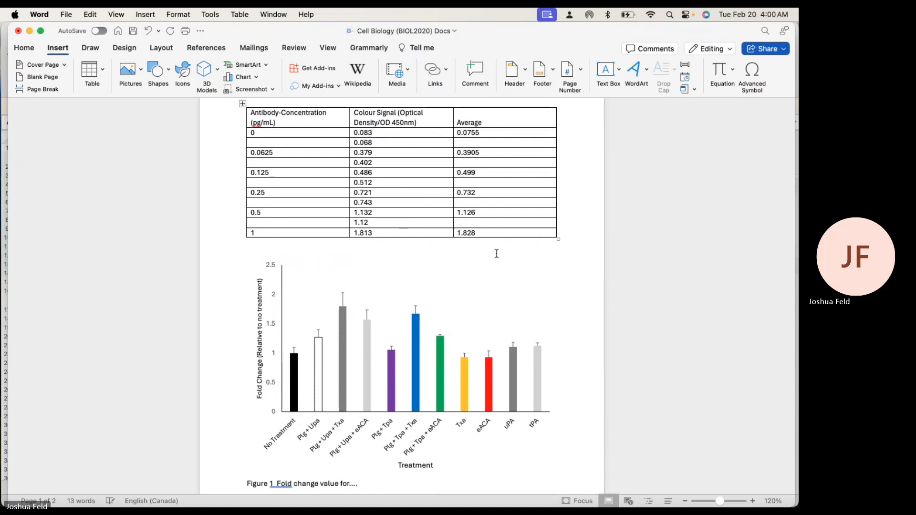
Rename Table 1's second column heading to "Optical Density (450nm)" and its third to "Average Optical Density"
{"action": "triple_click", "coordinate": [422, 121]}
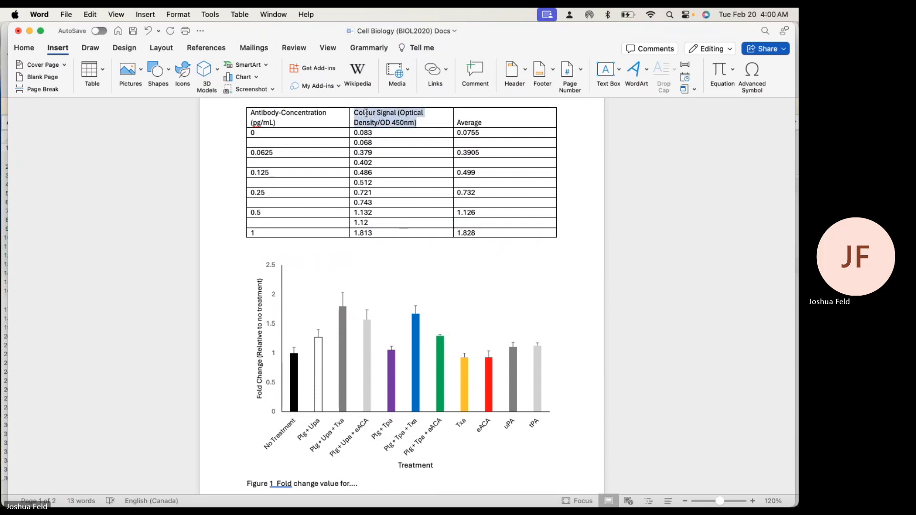
{"action": "type", "text": "O"}
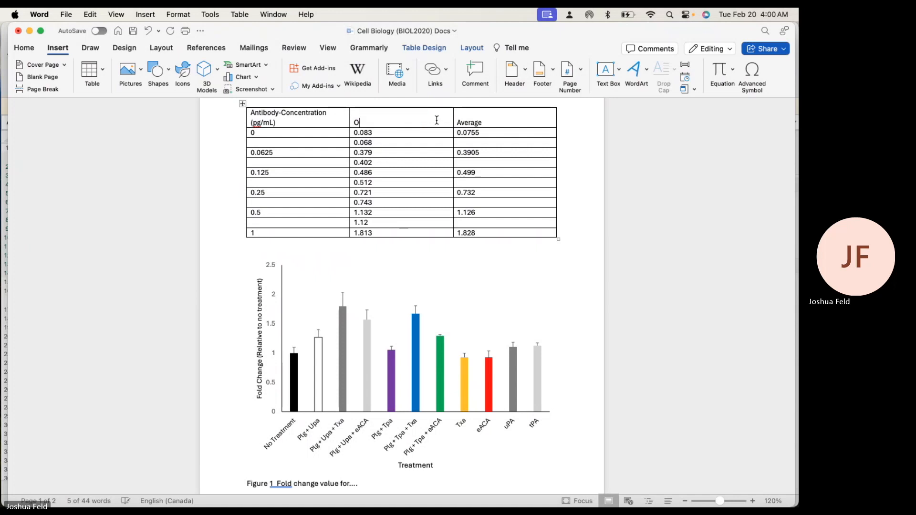
{"action": "type", "text": "ptical Density (450nm"}
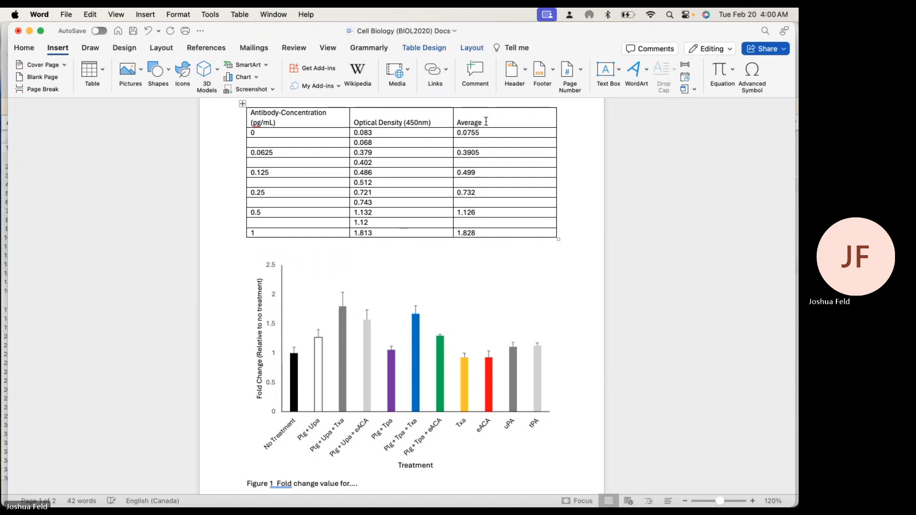
{"action": "type", "text": "Optical Density"}
{"action": "left_click", "coordinate": [471, 266]}
{"action": "left_click", "coordinate": [476, 250]}
{"action": "scroll", "coordinate": [439, 234], "scroll_direction": "up", "scroll_amount": 2}
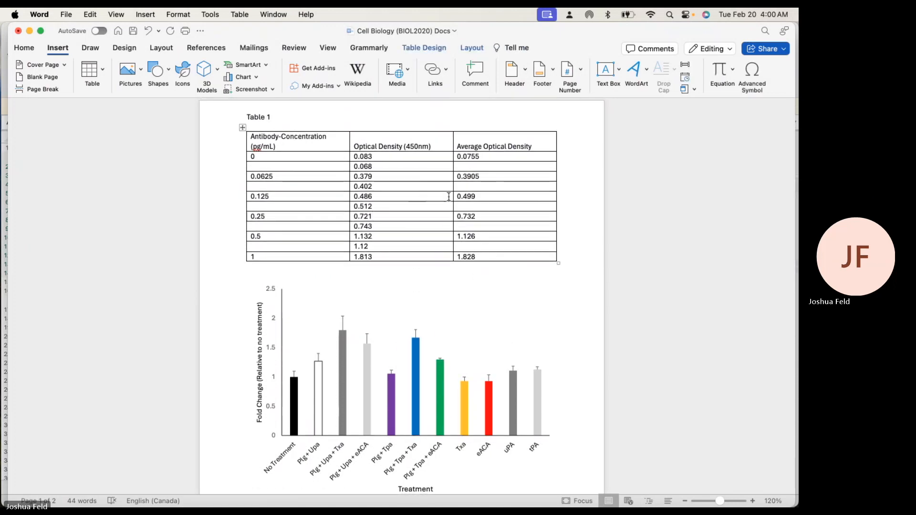
Remove all borders from every cell of Table 1
{"action": "left_click", "coordinate": [422, 48]}
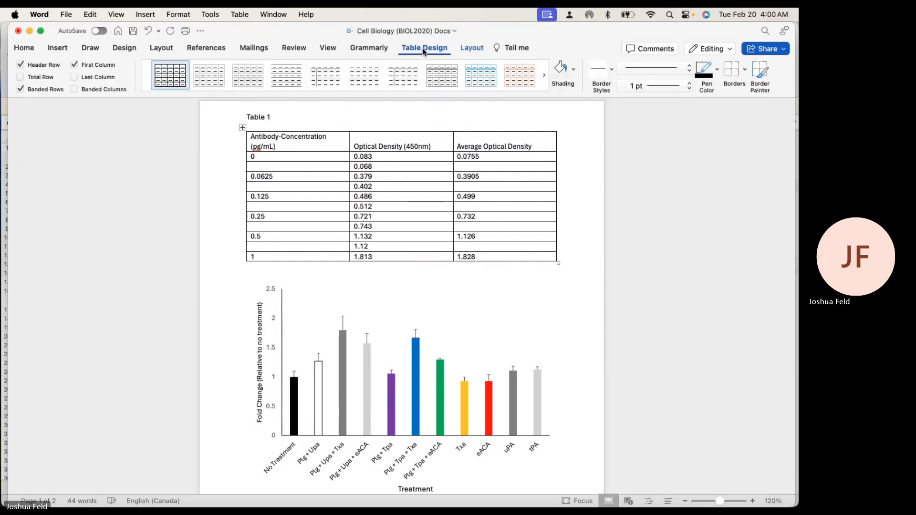
{"action": "left_click_drag", "start_coordinate": [511, 256], "coordinate": [282, 150]}
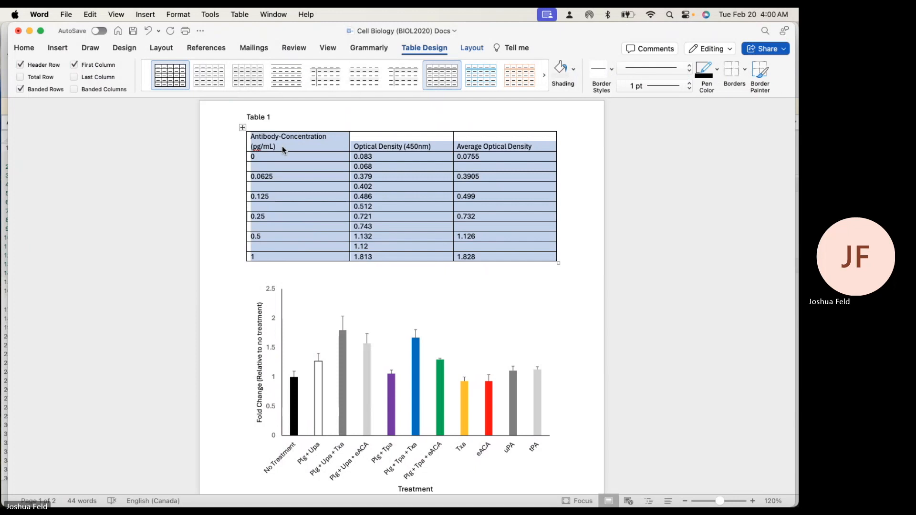
{"action": "left_click", "coordinate": [746, 69]}
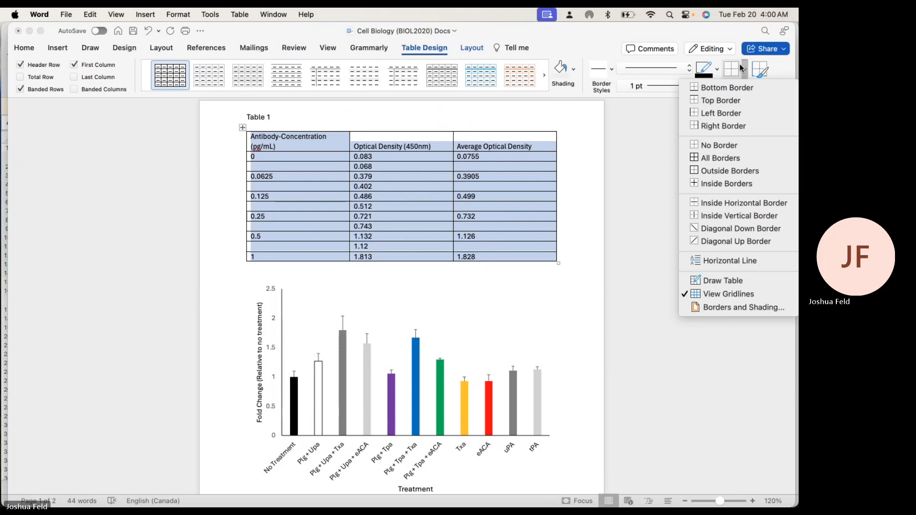
{"action": "left_click", "coordinate": [719, 145]}
{"action": "left_click", "coordinate": [543, 272]}
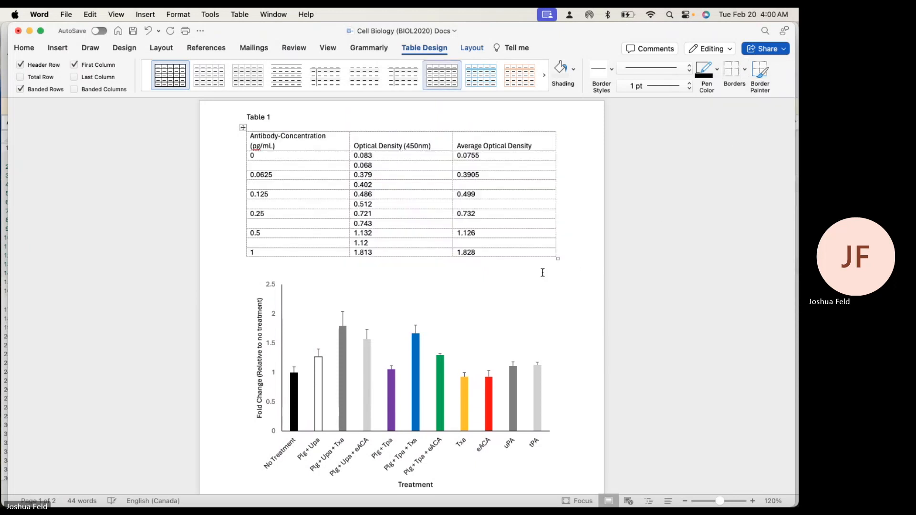
{"action": "left_click", "coordinate": [539, 270]}
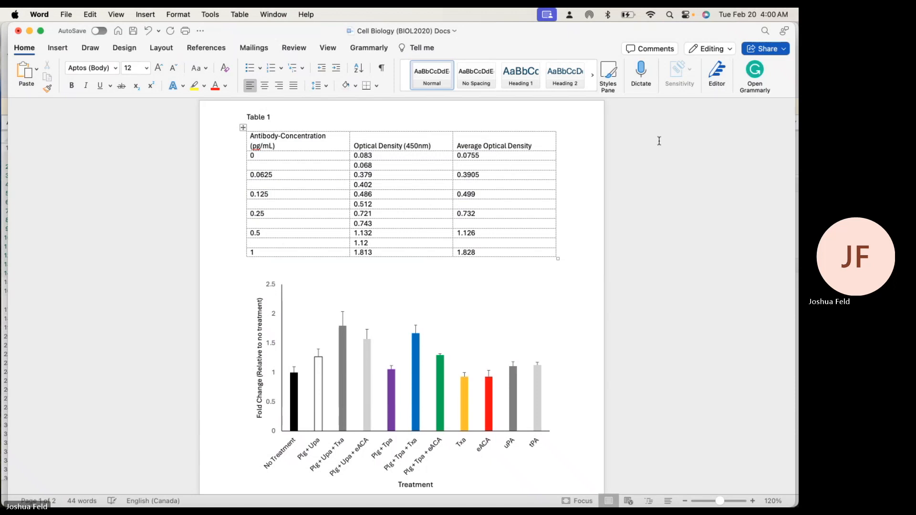
Apply a 2 ¼ pt border along the top and bottom edges of Table 1 with the Border Painter
{"action": "left_click", "coordinate": [542, 137]}
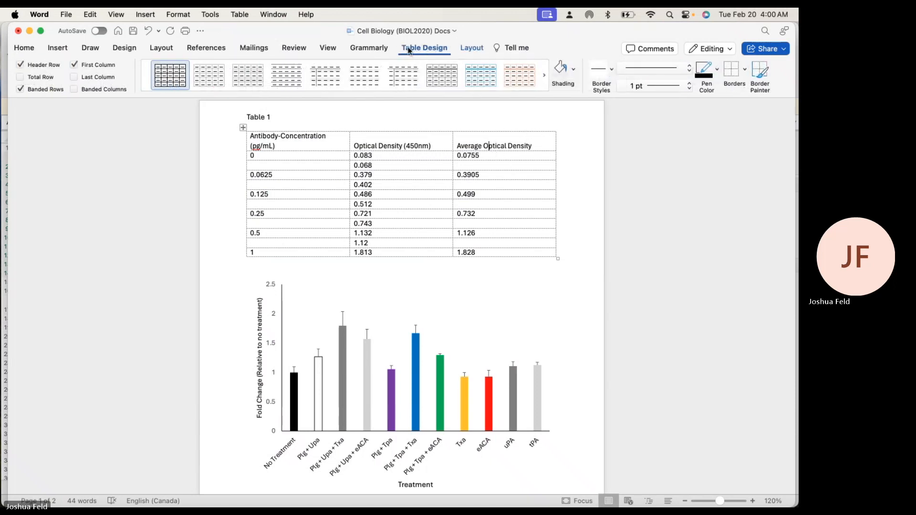
{"action": "left_click", "coordinate": [644, 91]}
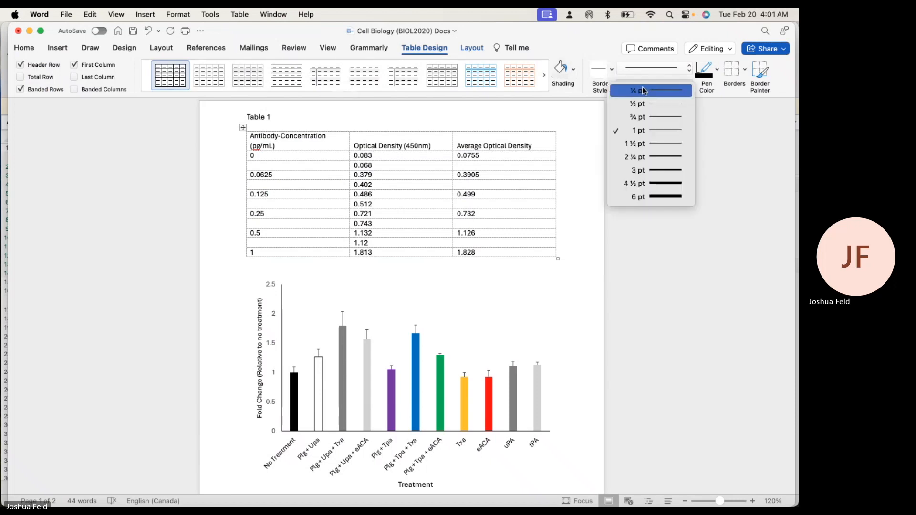
{"action": "left_click", "coordinate": [652, 157]}
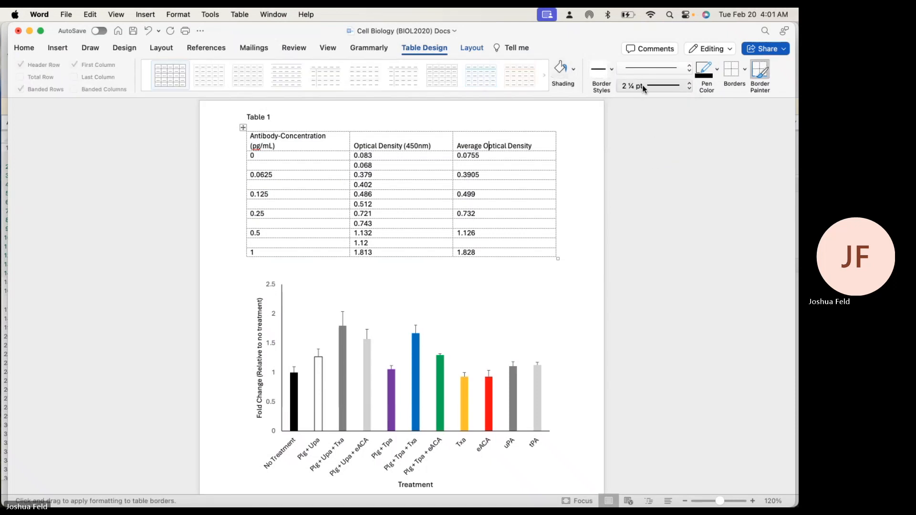
{"action": "left_click", "coordinate": [762, 71]}
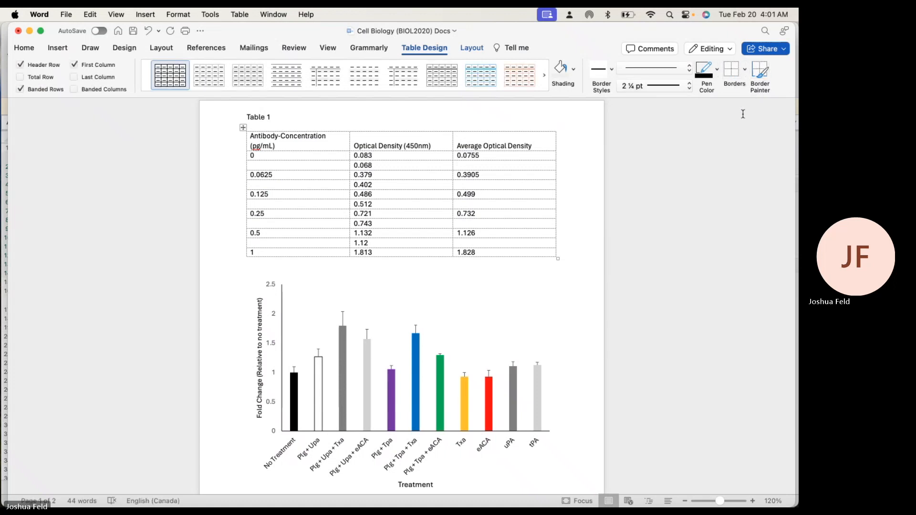
{"action": "left_click", "coordinate": [762, 70]}
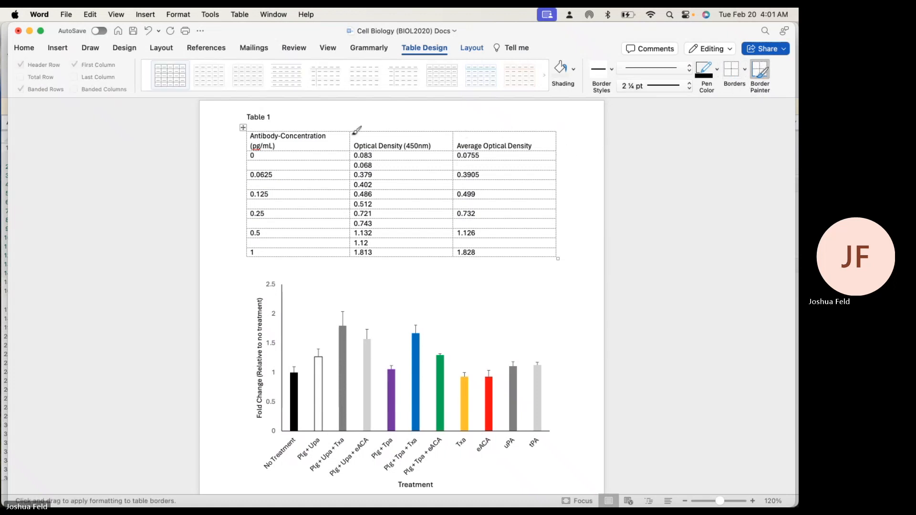
{"action": "left_click", "coordinate": [313, 132]}
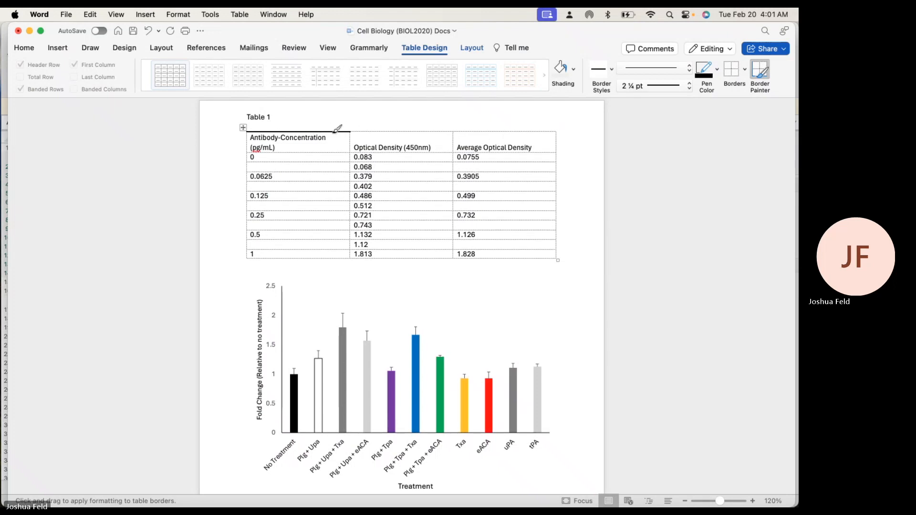
{"action": "left_click_drag", "start_coordinate": [330, 132], "coordinate": [479, 130]}
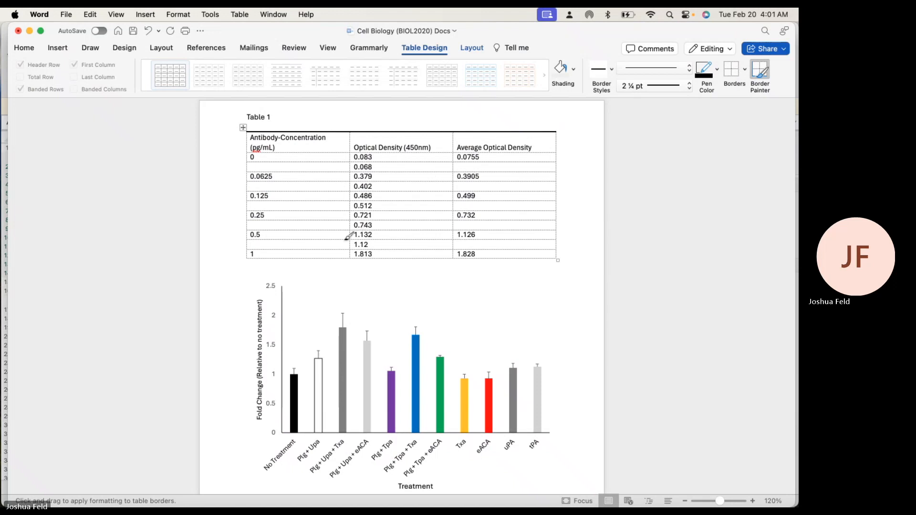
{"action": "left_click_drag", "start_coordinate": [310, 253], "coordinate": [490, 253]}
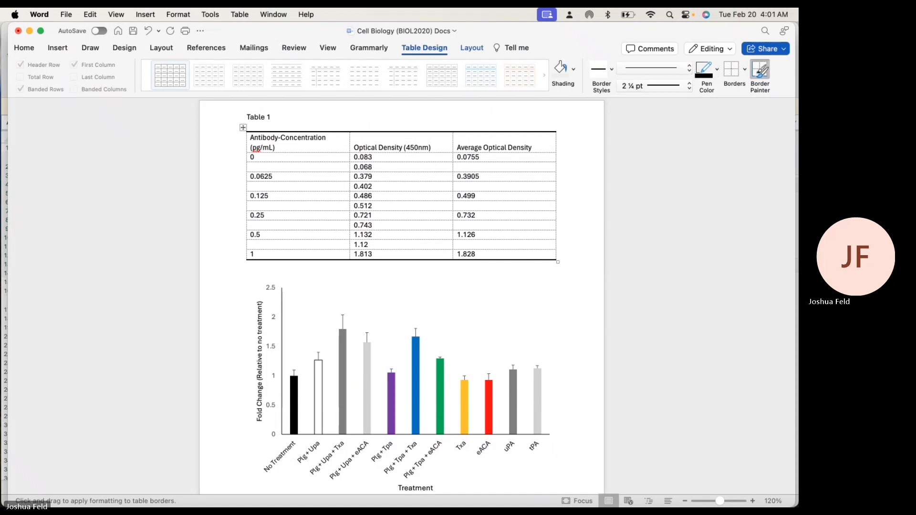
{"action": "left_click", "coordinate": [760, 67]}
Paint a 1 pt border beneath all three header cells of Table 1
{"action": "left_click", "coordinate": [657, 89]}
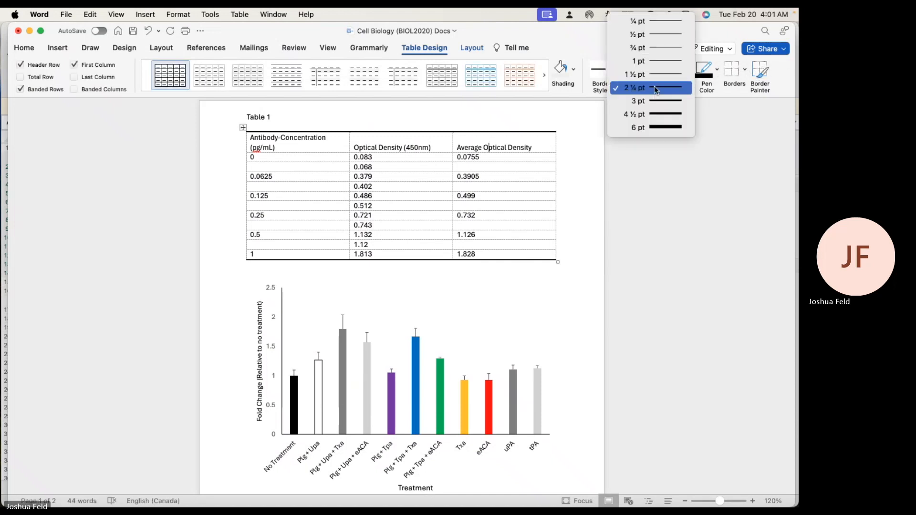
{"action": "left_click", "coordinate": [643, 63]}
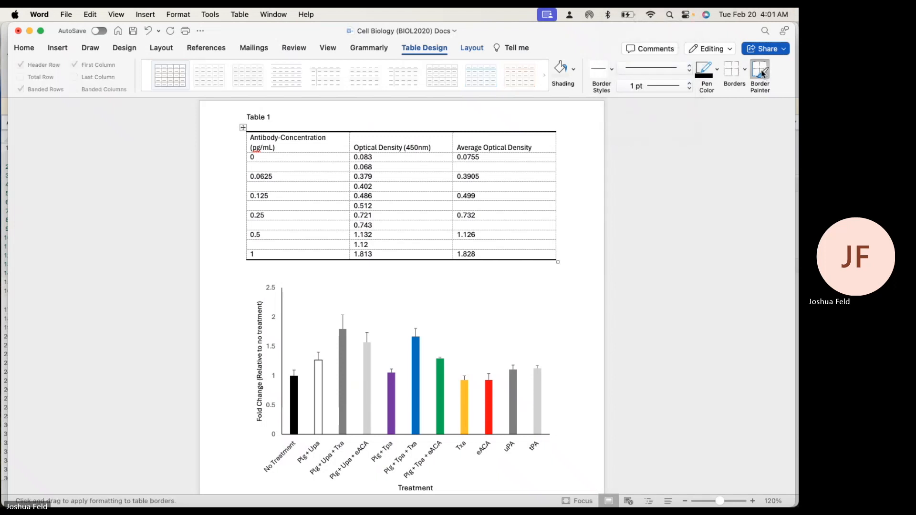
{"action": "left_click", "coordinate": [760, 71]}
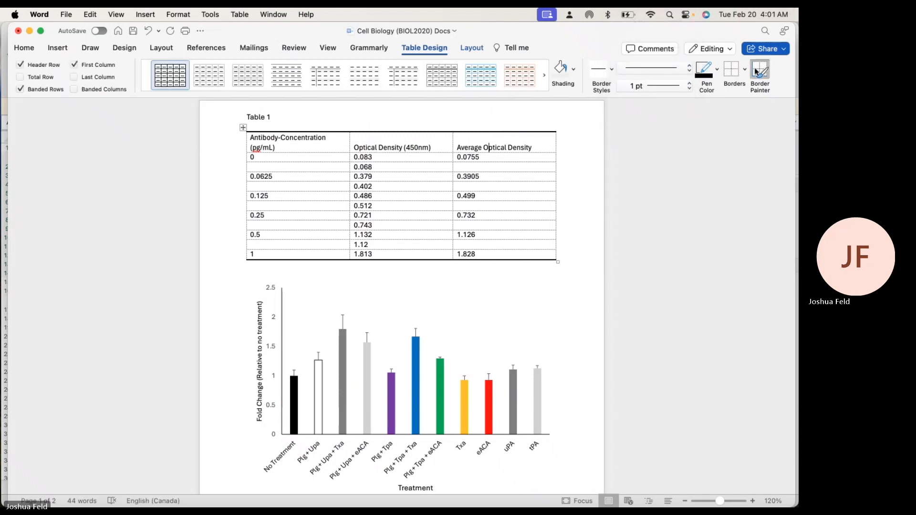
{"action": "left_click", "coordinate": [300, 153]}
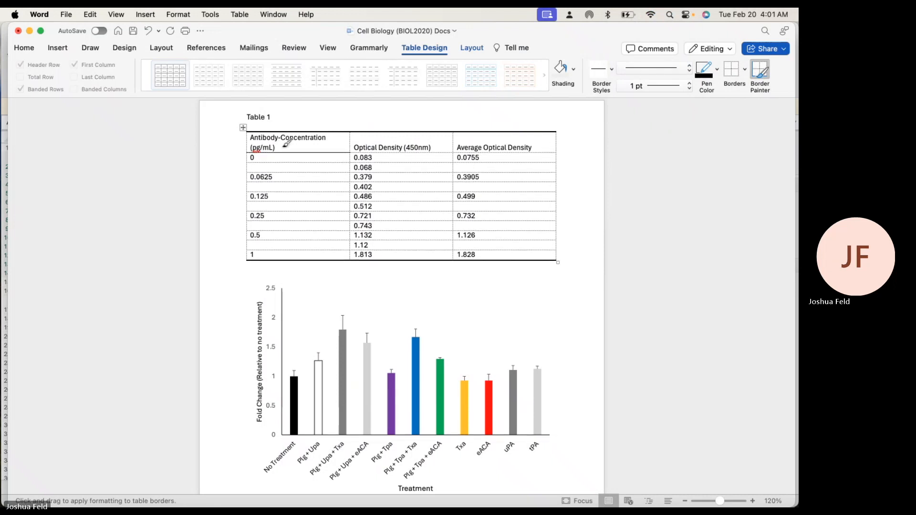
{"action": "mouse_move", "coordinate": [296, 149]}
{"action": "left_mouse_down"}
{"action": "mouse_move", "coordinate": [428, 138]}
{"action": "mouse_move", "coordinate": [489, 146]}
{"action": "left_mouse_up"}
{"action": "left_click", "coordinate": [570, 307]}
{"action": "left_click", "coordinate": [554, 286]}
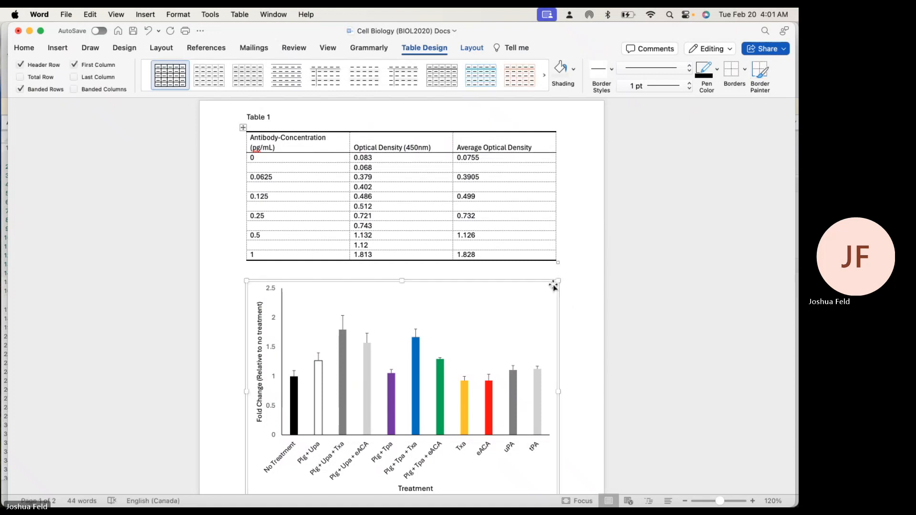
{"action": "left_click", "coordinate": [482, 265]}
Add the text "Raw data for ..." after the Table 1 label above the table
{"action": "left_click", "coordinate": [308, 118]}
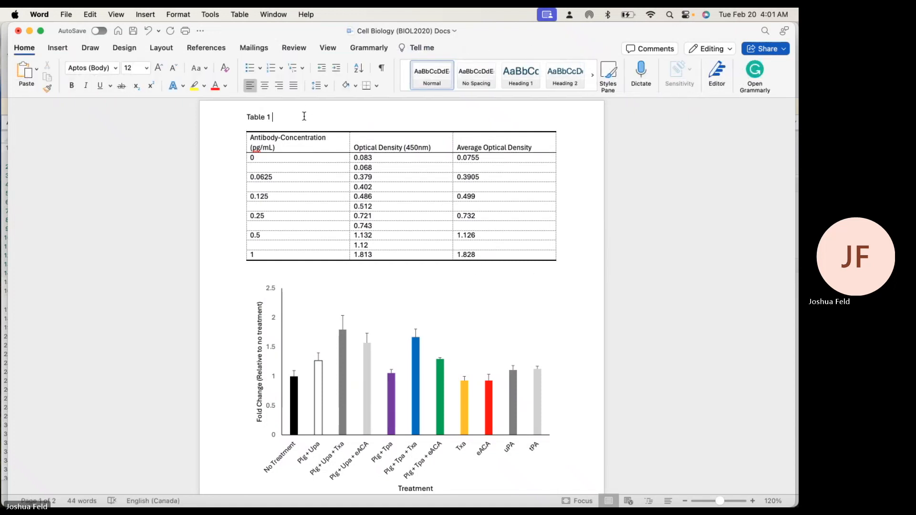
{"action": "type", "text": "Raw data for ..."}
{"action": "left_click", "coordinate": [333, 275]}
Look over the finished table and figures, and open the print preview of the document
{"action": "scroll", "coordinate": [482, 382], "scroll_direction": "down", "scroll_amount": 3}
{"action": "scroll", "coordinate": [479, 389], "scroll_direction": "up", "scroll_amount": 3}
{"action": "scroll", "coordinate": [428, 418], "scroll_direction": "down", "scroll_amount": 3}
{"action": "scroll", "coordinate": [428, 418], "scroll_direction": "up", "scroll_amount": 3}
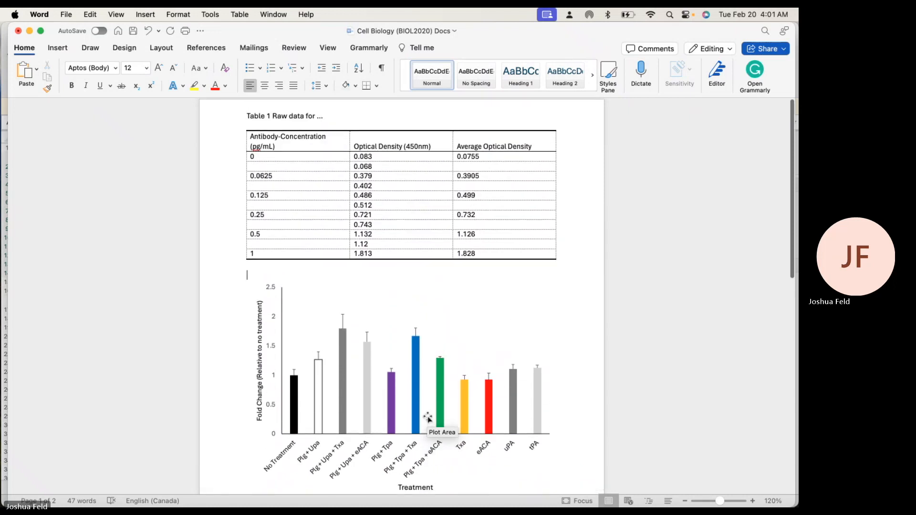
{"action": "scroll", "coordinate": [428, 419], "scroll_direction": "down", "scroll_amount": 2}
{"action": "scroll", "coordinate": [428, 419], "scroll_direction": "up", "scroll_amount": 2}
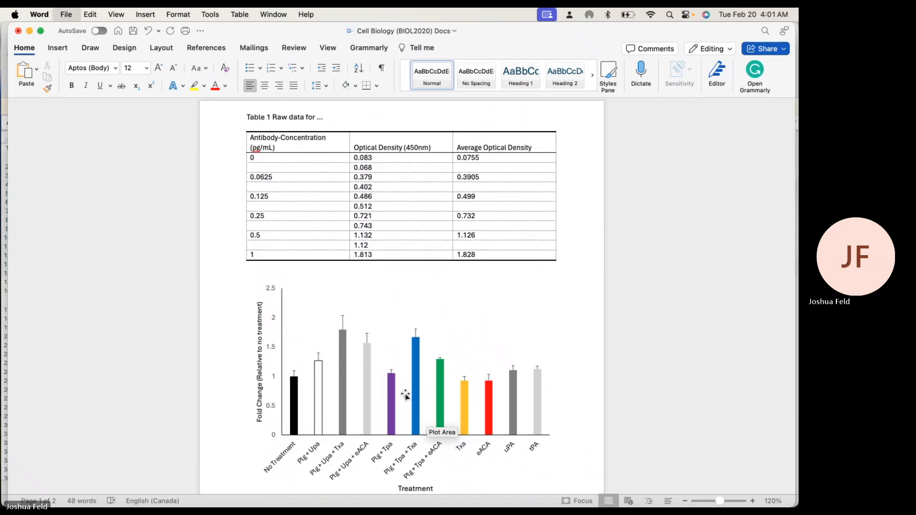
{"action": "key", "text": "super+p"}
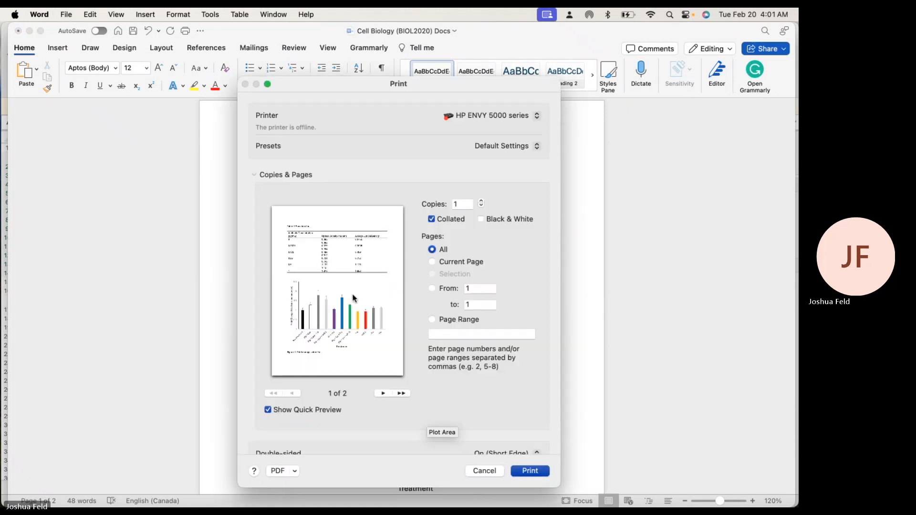